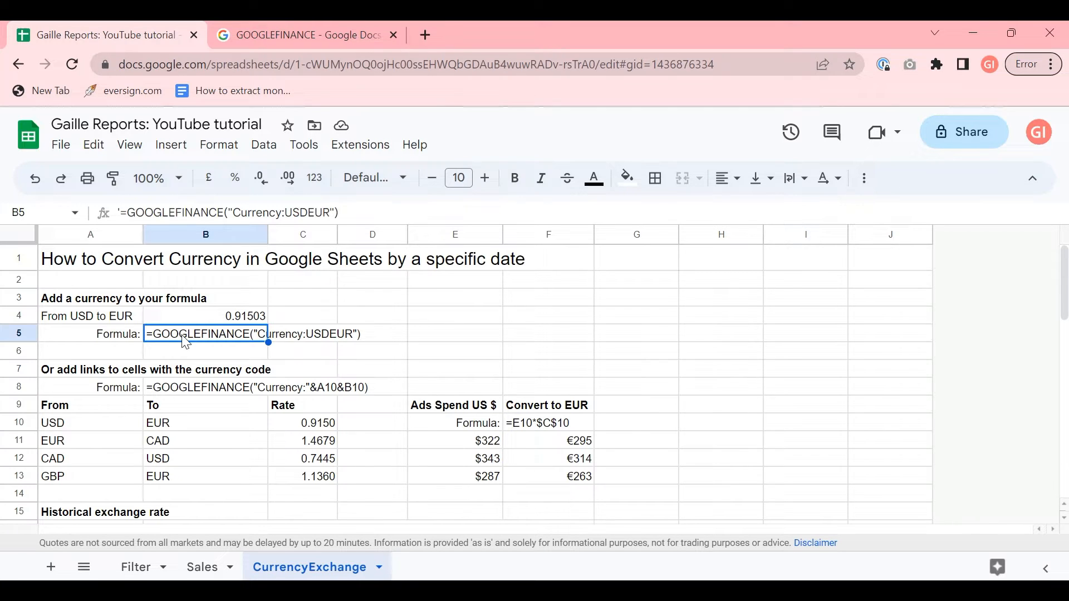
# - Review the example GOOGLEFINANCE formula in B5, highlighting the USDEUR currency pair without changing it
pyautogui.moveTo(237, 213); pyautogui.dragTo(244, 213)
pyautogui.click(250, 214)
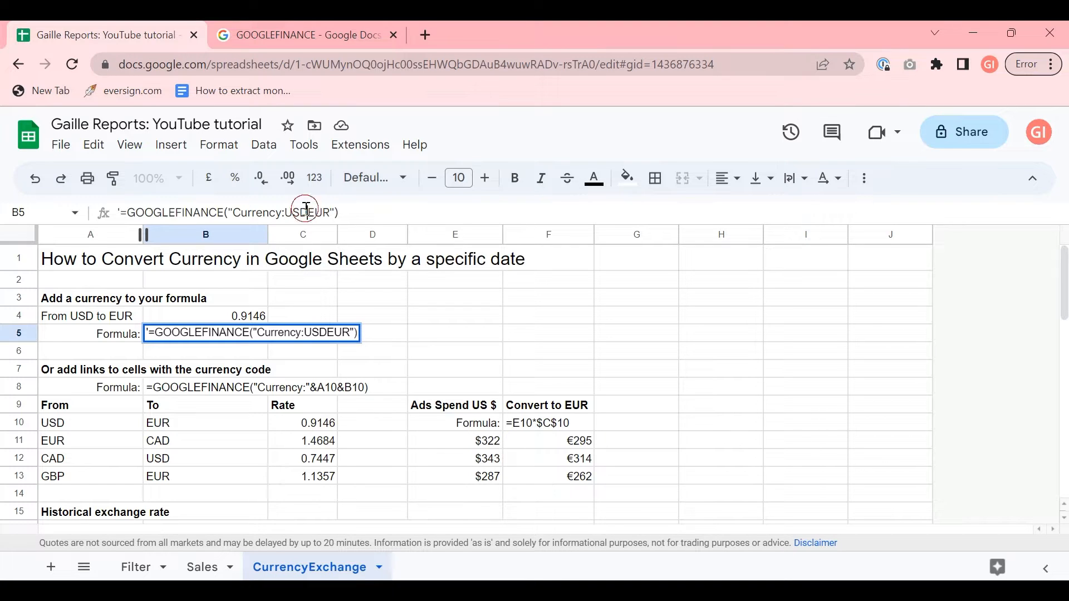
pyautogui.moveTo(287, 212); pyautogui.dragTo(310, 213)
pyautogui.click(313, 212)
pyautogui.press('Return')
pyautogui.press('Up')
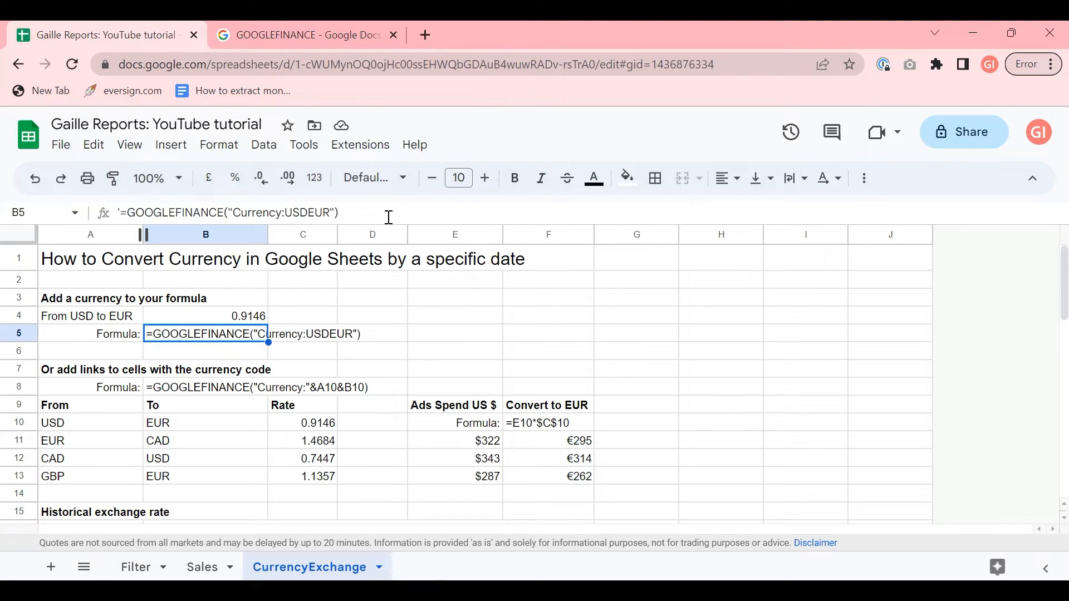
pyautogui.press('Up')
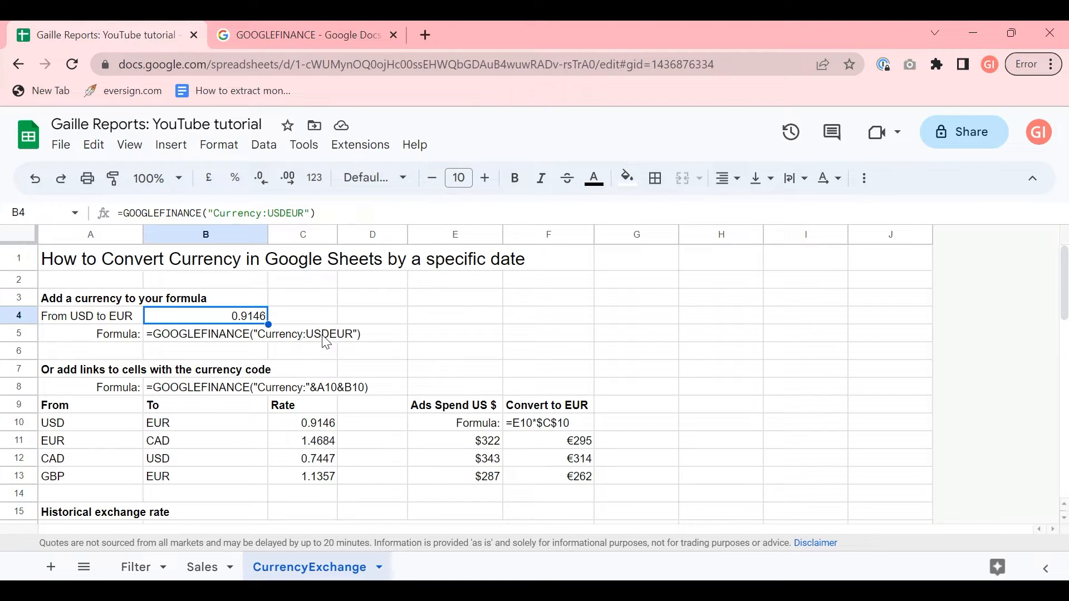
pyautogui.click(257, 336)
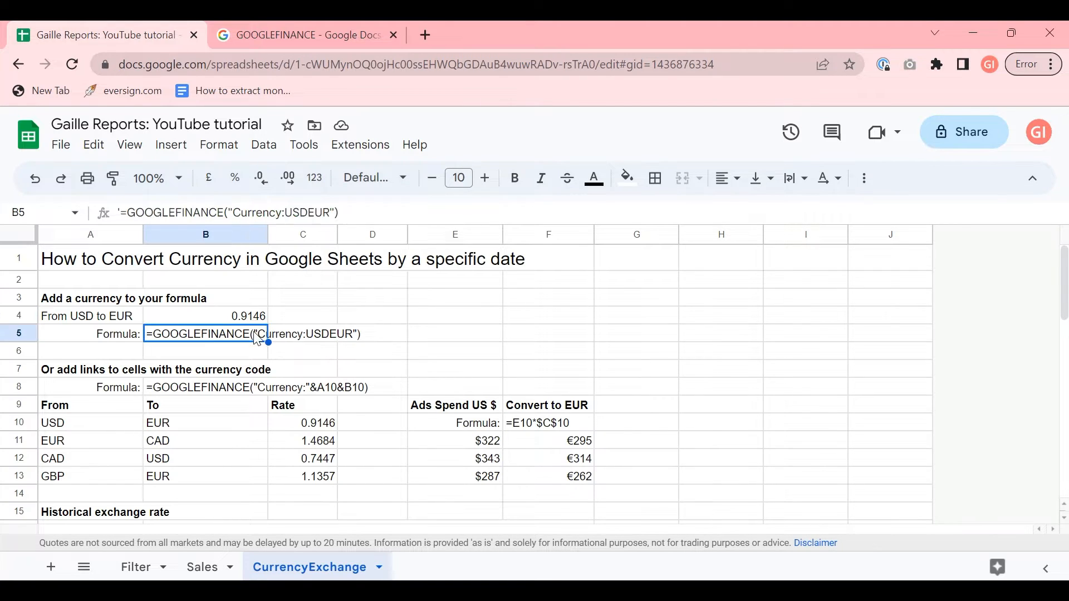
pyautogui.moveTo(287, 213); pyautogui.dragTo(331, 212)
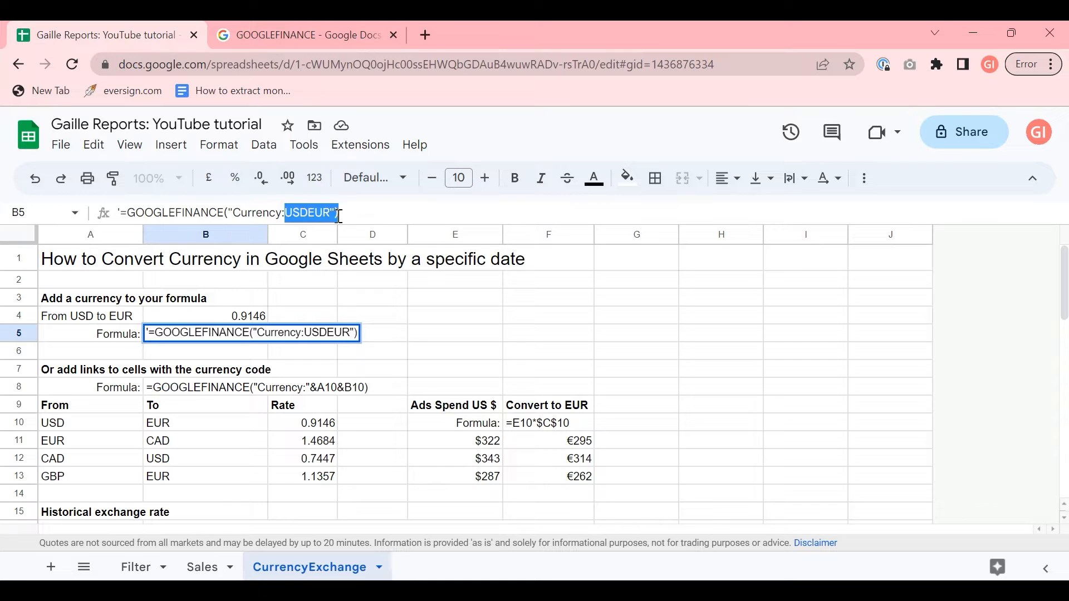
pyautogui.press('Escape')
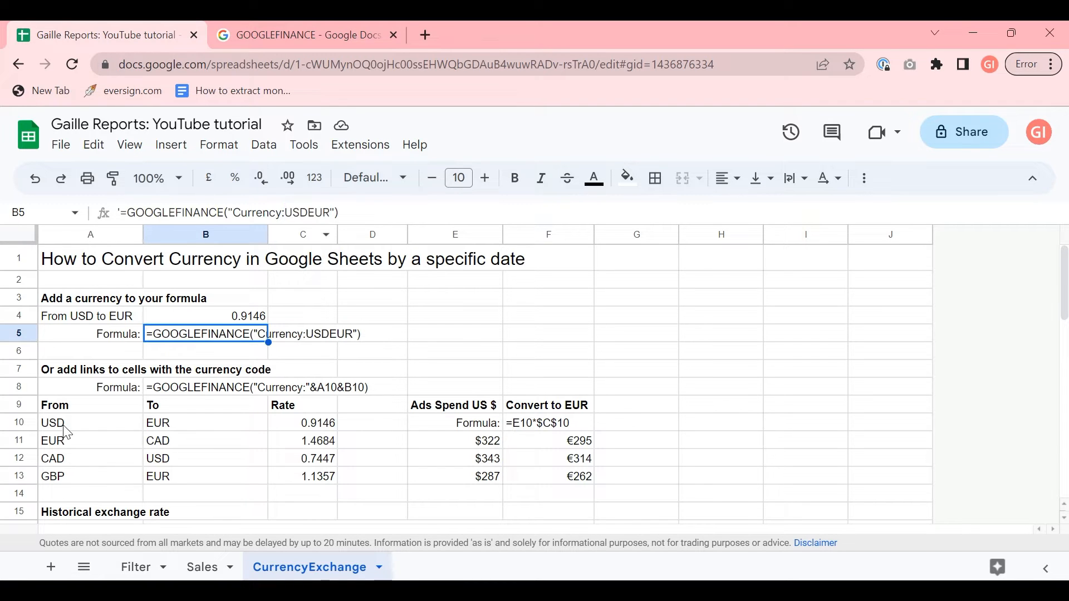
# - Review the From/To currency codes, the linked-cell example in B8 and the rate formulas C10:C13
pyautogui.moveTo(58, 422)
pyautogui.mouseDown()
pyautogui.moveTo(189, 493)
pyautogui.moveTo(194, 472)
pyautogui.mouseUp()
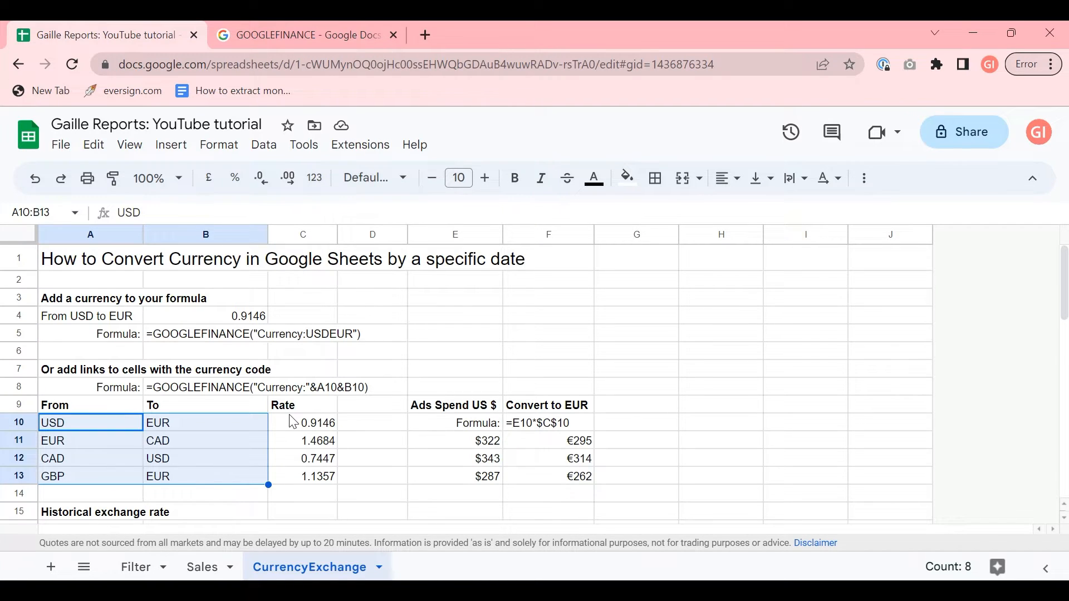
pyautogui.click(189, 390)
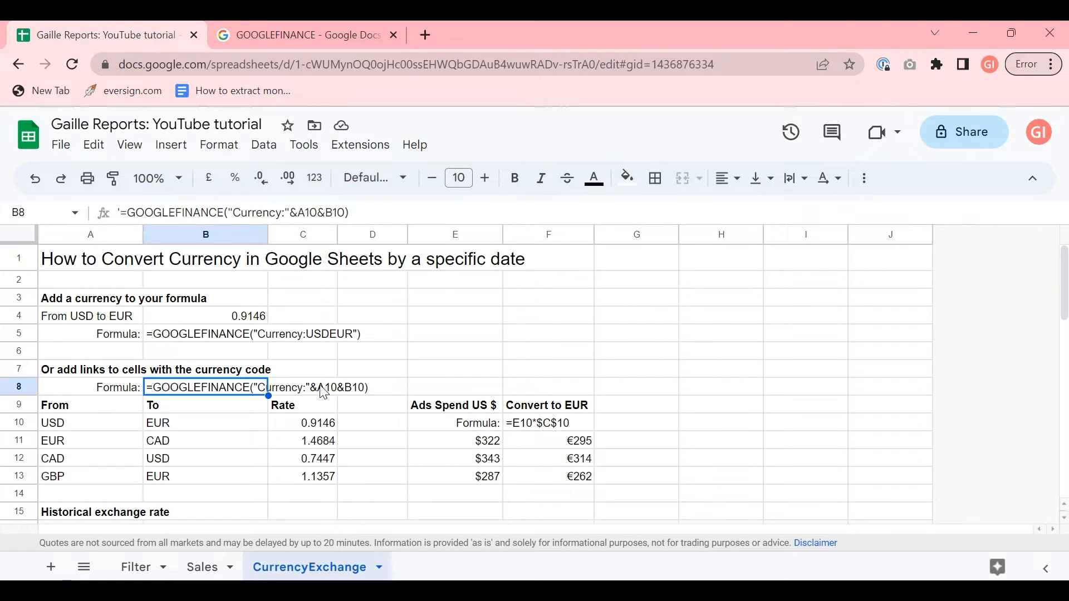
pyautogui.click(315, 426)
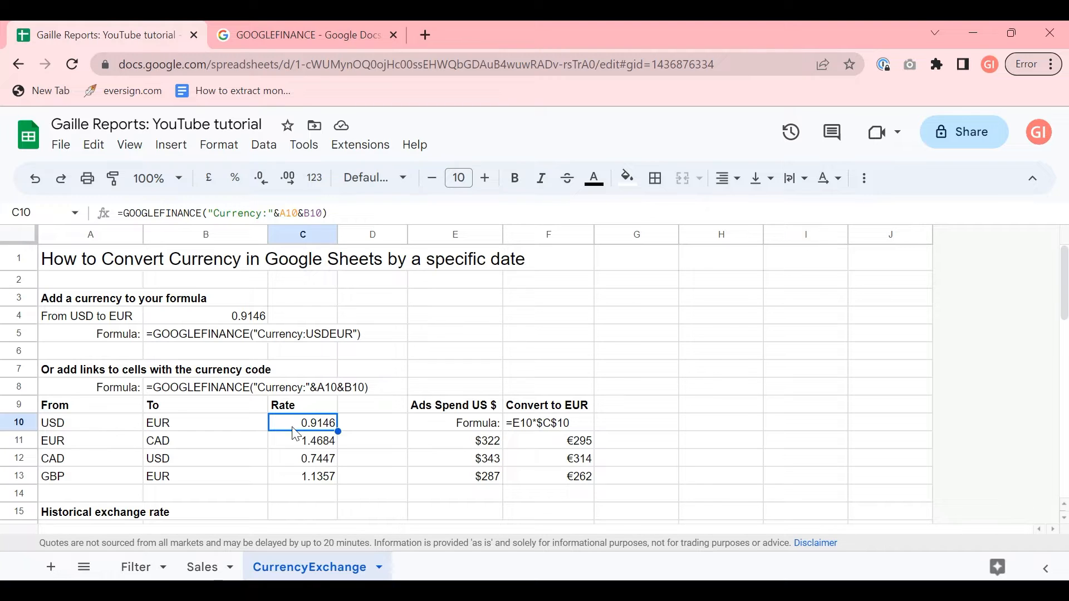
pyautogui.moveTo(319, 441); pyautogui.dragTo(318, 477)
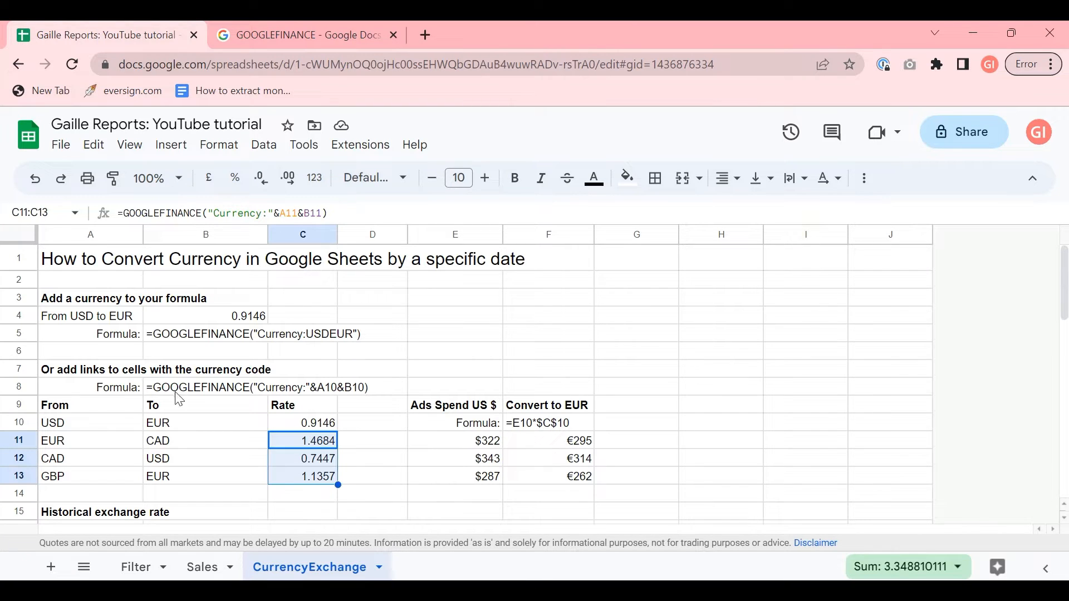
pyautogui.moveTo(84, 431); pyautogui.dragTo(88, 473)
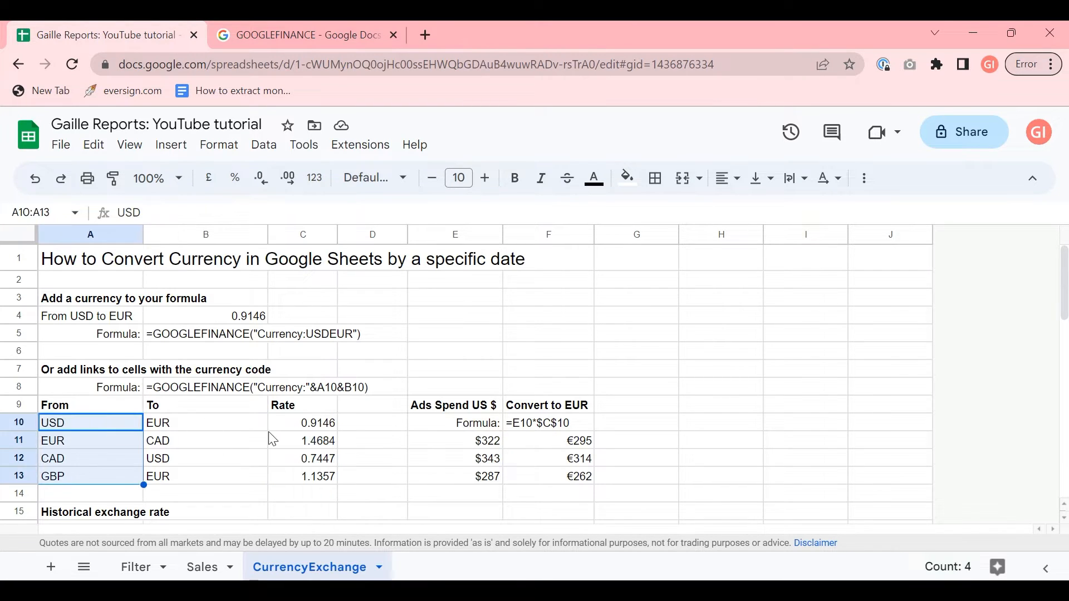
pyautogui.click(309, 427)
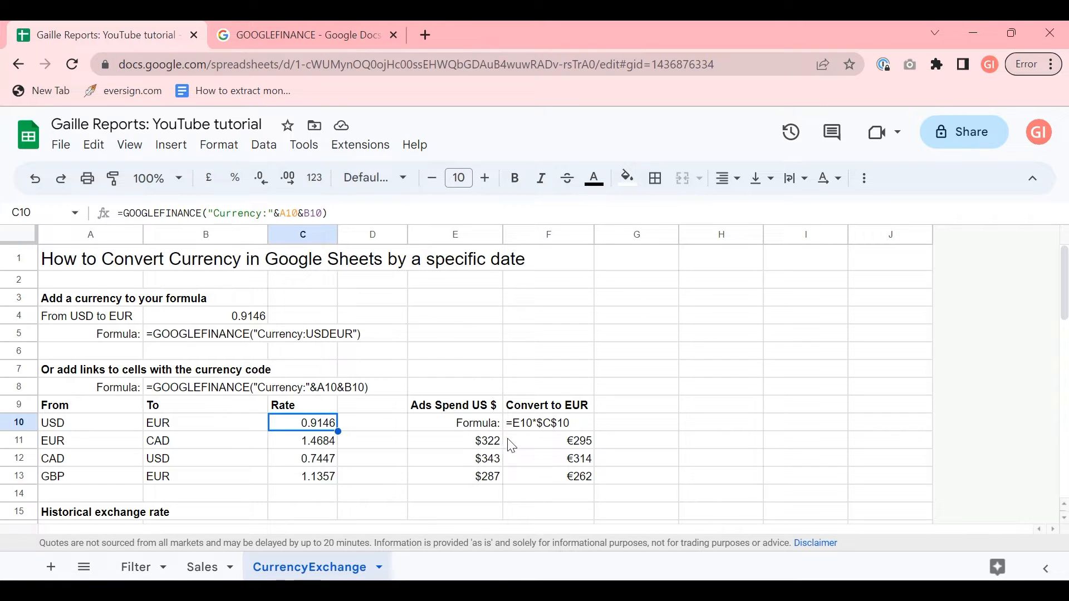
# - Review the Ads Spend US $ amounts and their EUR conversion formulas in column F
pyautogui.moveTo(492, 444); pyautogui.dragTo(493, 476)
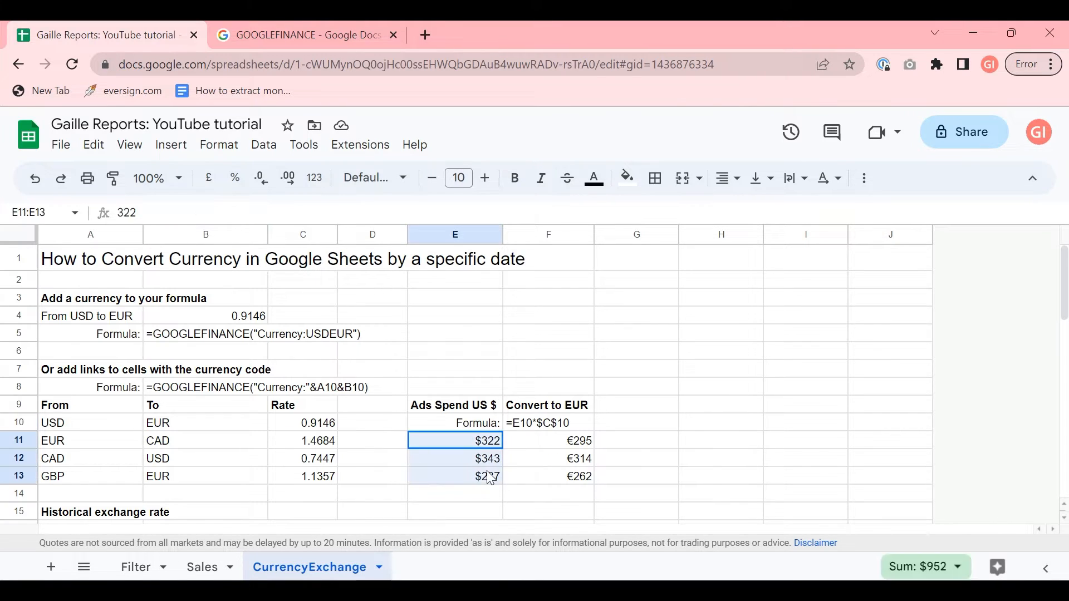
pyautogui.click(541, 444)
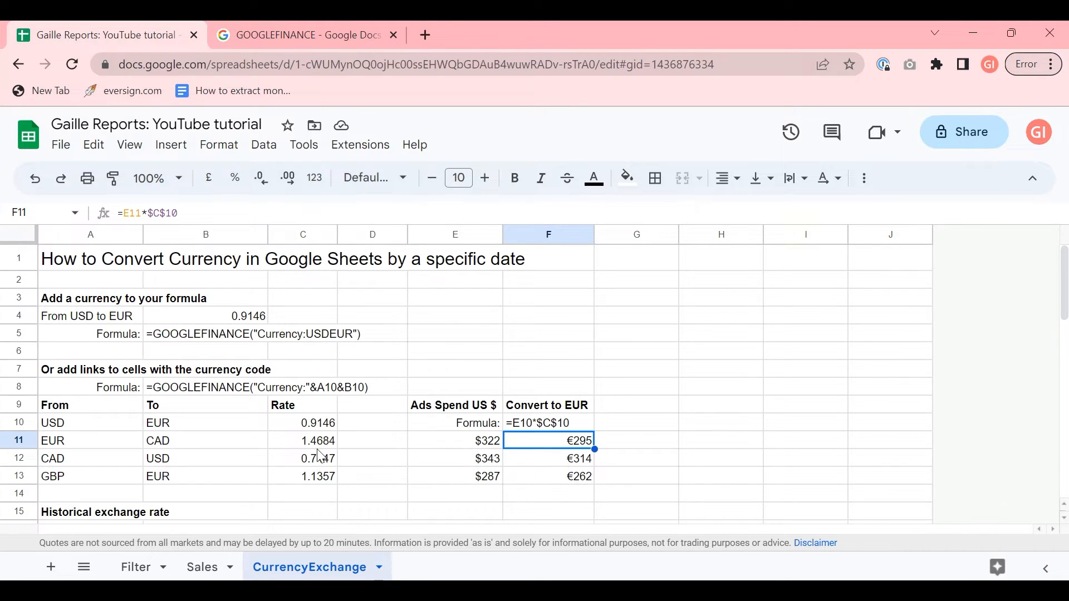
pyautogui.click(301, 424)
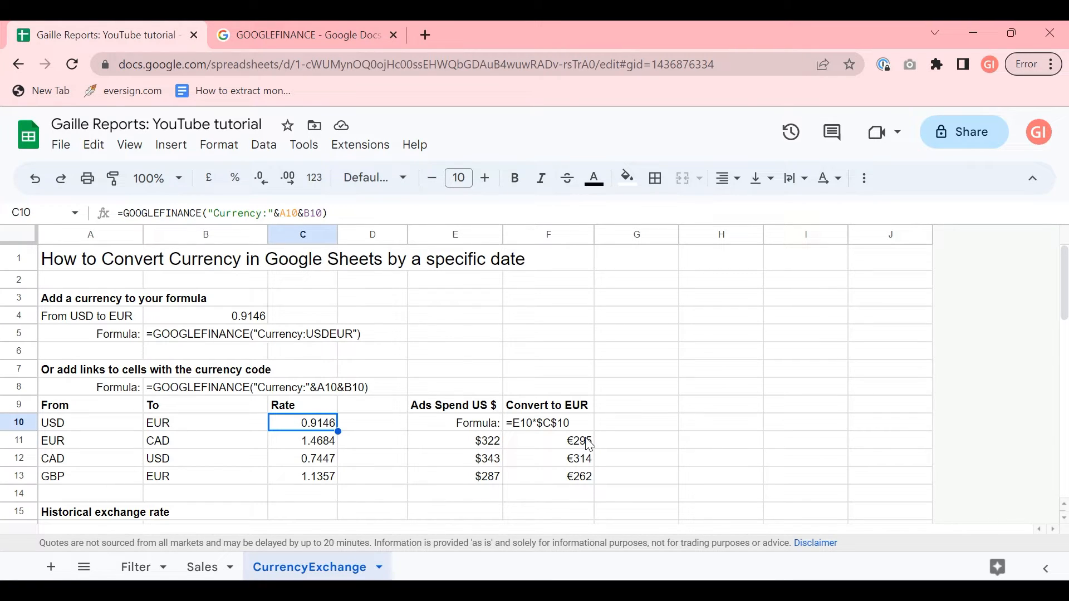
pyautogui.moveTo(587, 443); pyautogui.dragTo(585, 476)
pyautogui.click(635, 441)
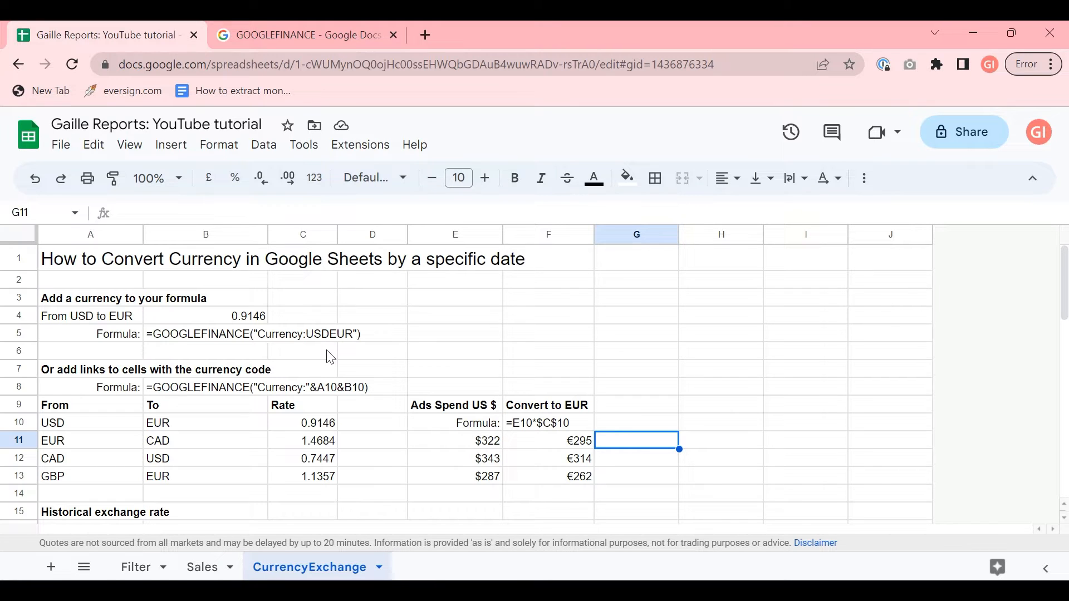
pyautogui.scroll(-2, 329, 357)
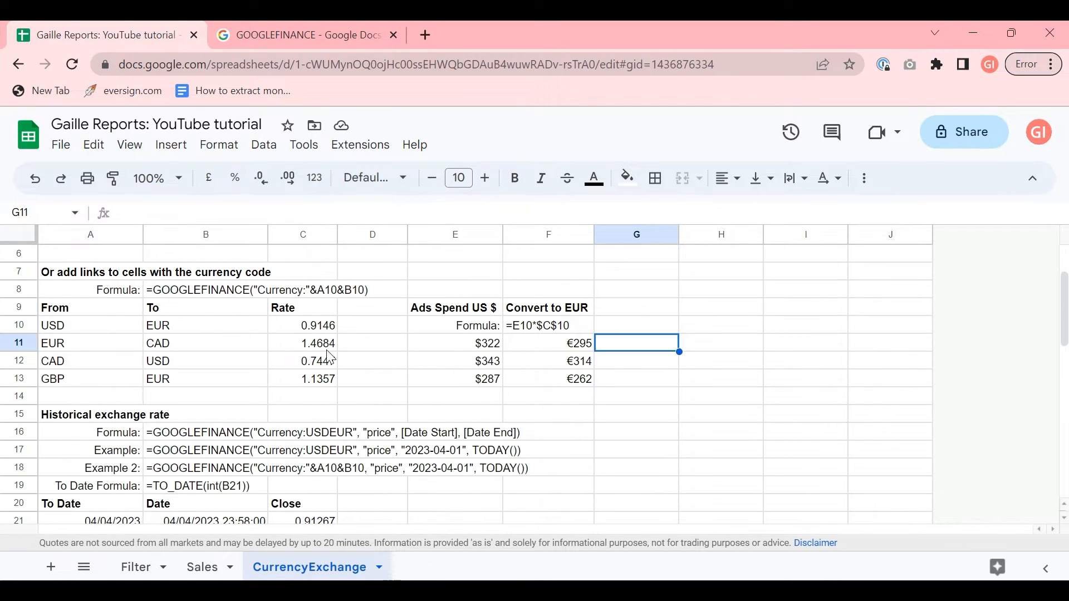
pyautogui.scroll(-2, 330, 356)
pyautogui.scroll(-5, 366, 396)
pyautogui.scroll(2, 365, 395)
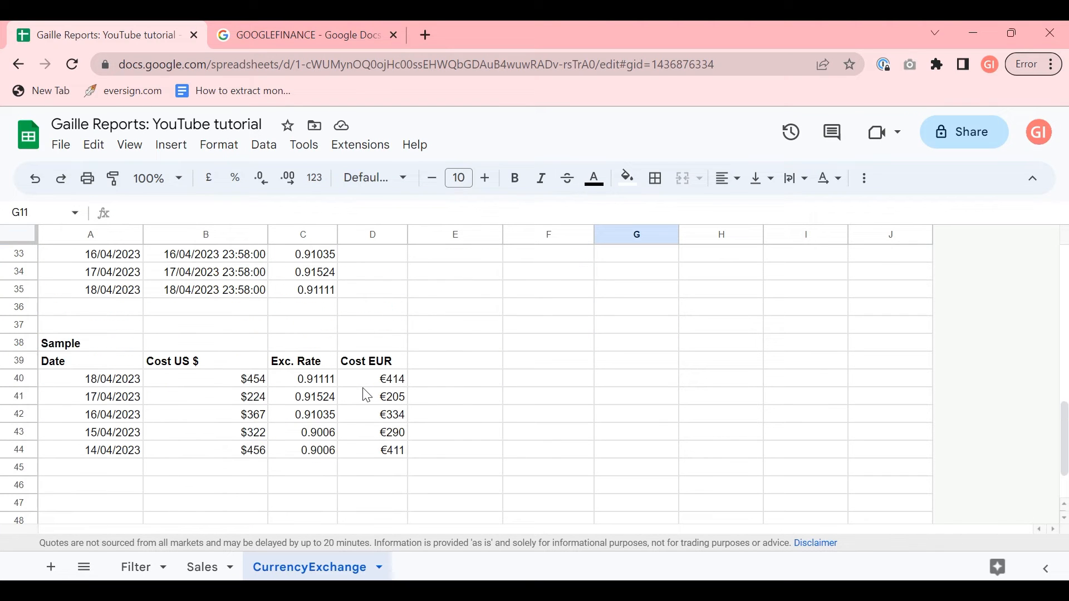
# - Review the Sample table dates and US $ costs, then the historical rate formula in B16
pyautogui.moveTo(92, 364); pyautogui.dragTo(215, 430)
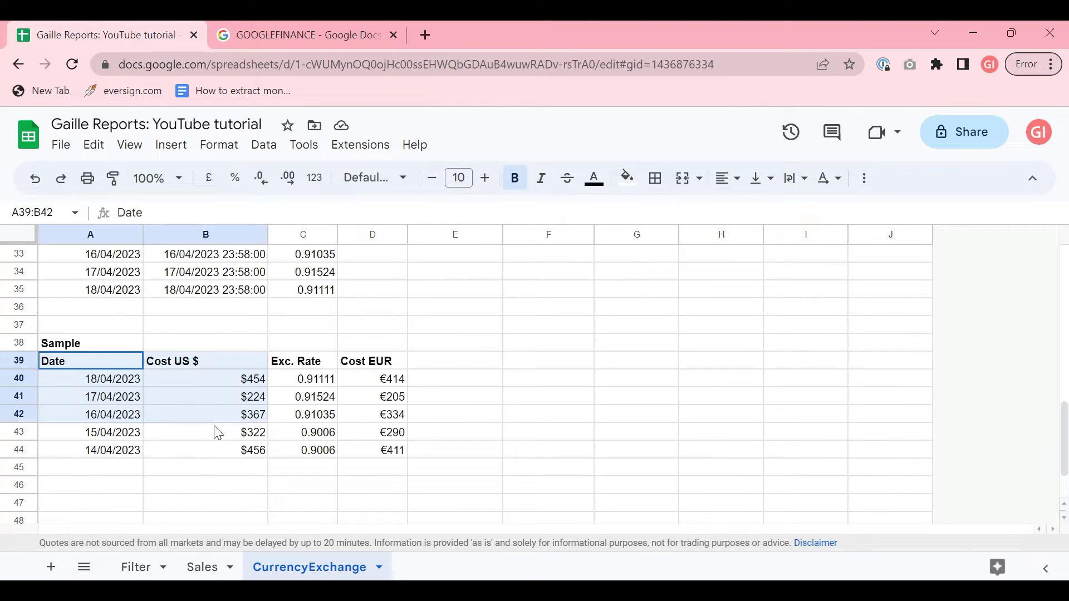
pyautogui.click(70, 379)
pyautogui.click(218, 382)
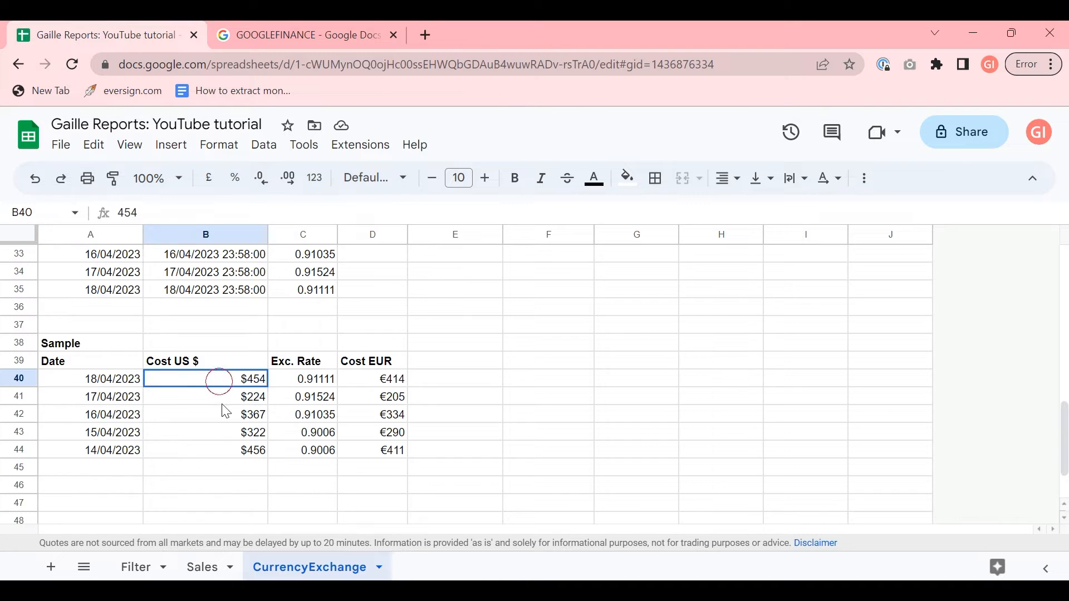
pyautogui.moveTo(219, 380); pyautogui.dragTo(223, 430)
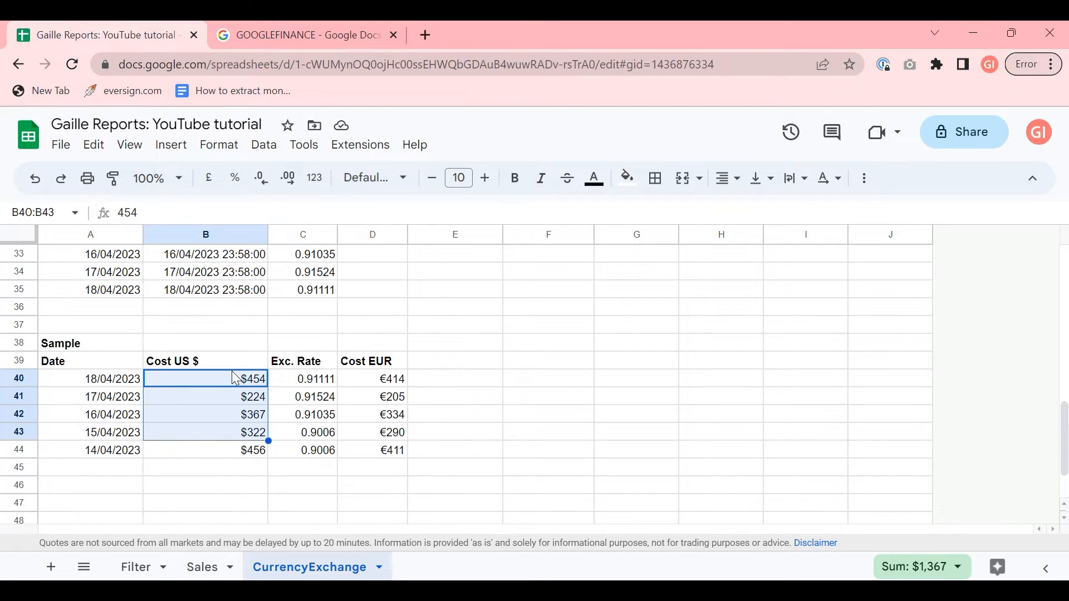
pyautogui.moveTo(107, 378); pyautogui.dragTo(102, 464)
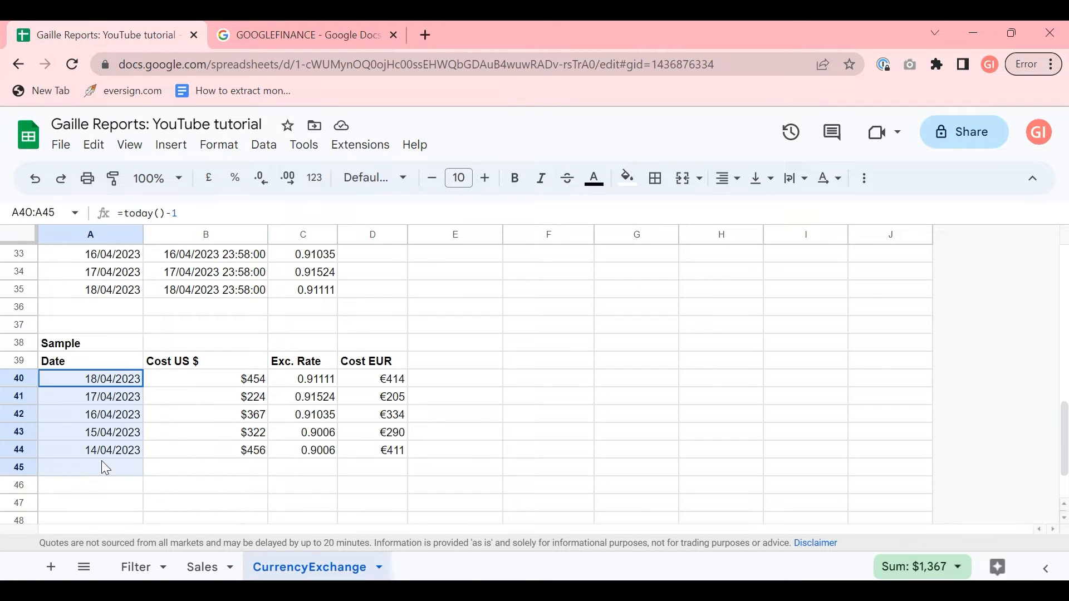
pyautogui.click(359, 325)
pyautogui.scroll(5, 359, 325)
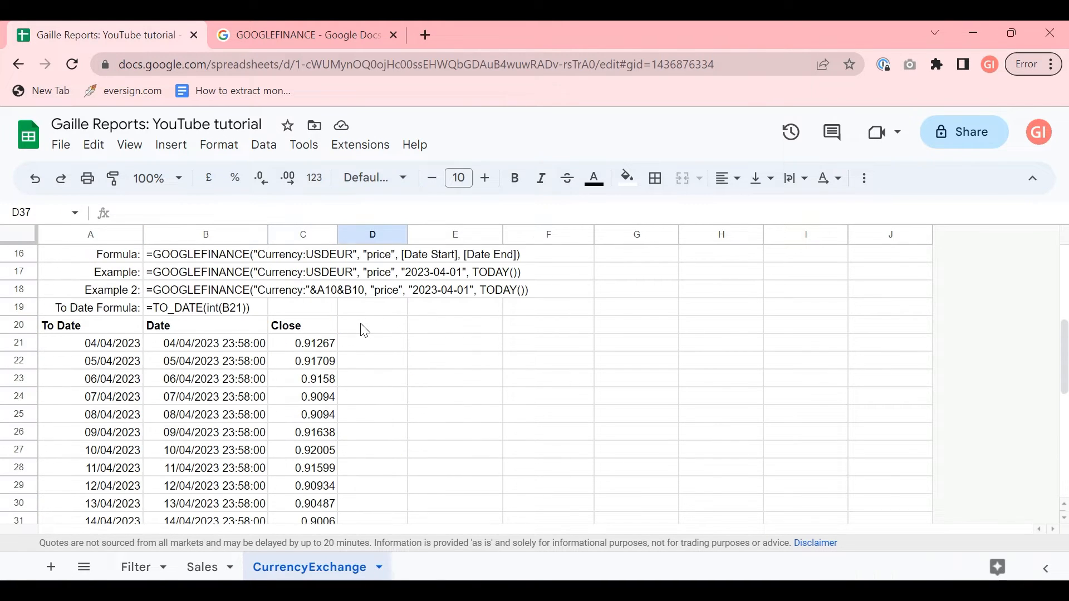
pyautogui.scroll(3, 359, 324)
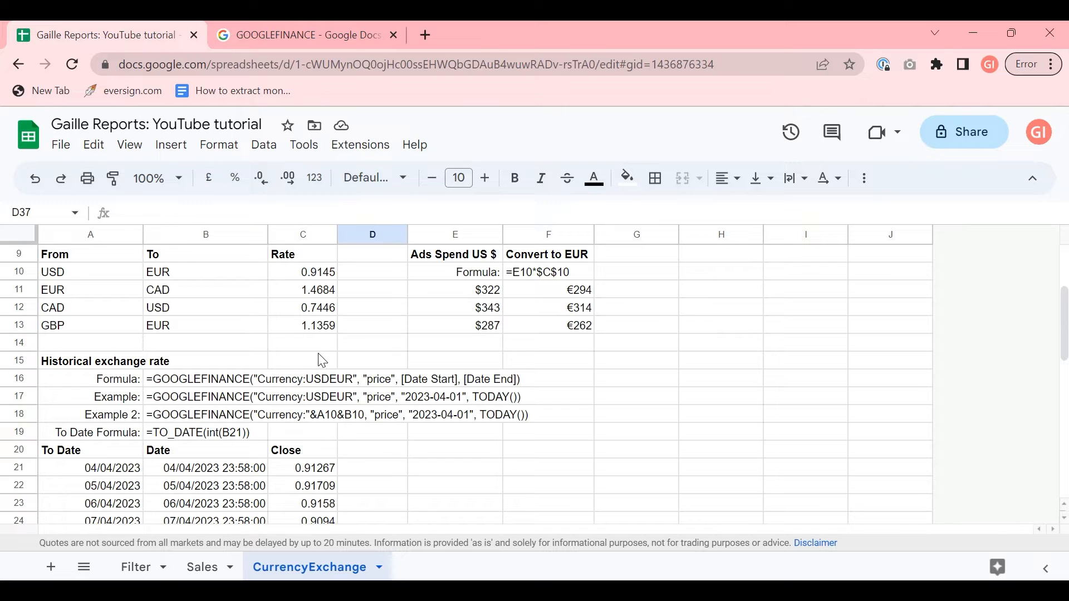
pyautogui.click(179, 384)
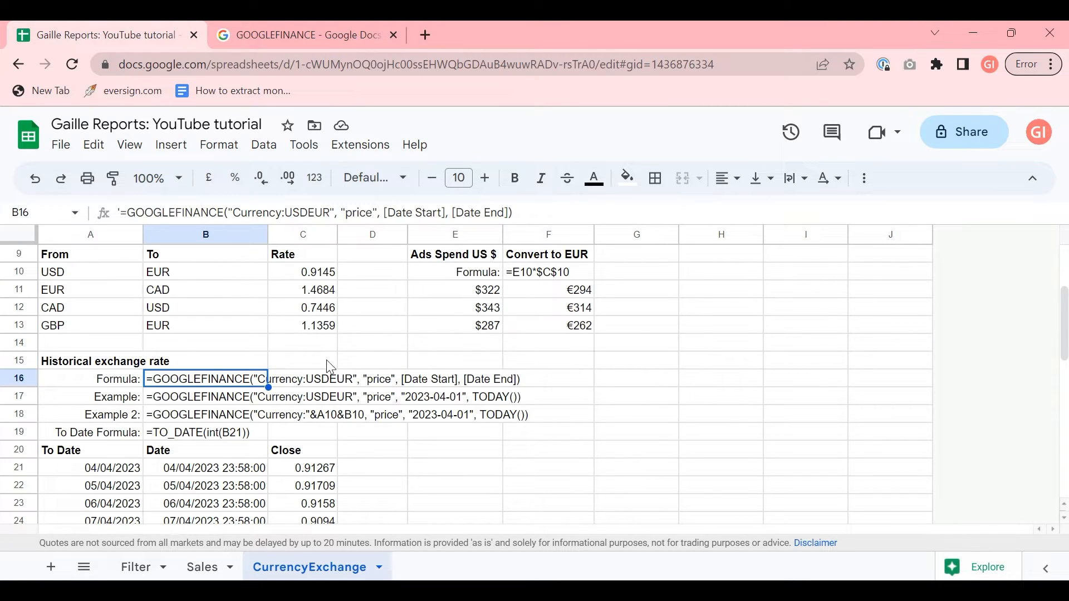
# - In the GOOGLEFINANCE help article, highlight the price, low and high attribute descriptions
pyautogui.click(289, 33)
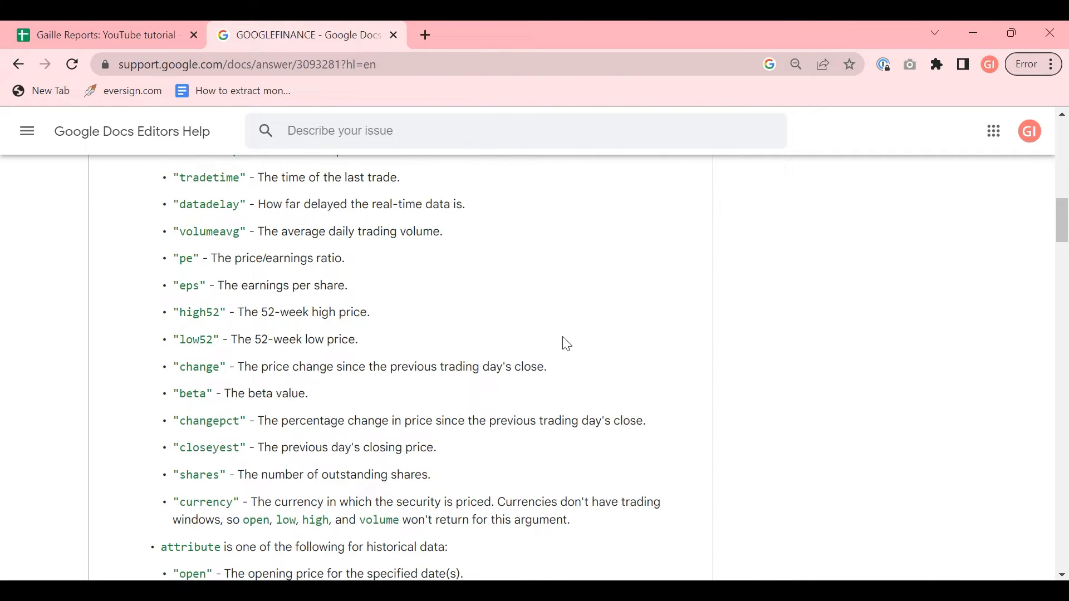
pyautogui.scroll(5, 544, 335)
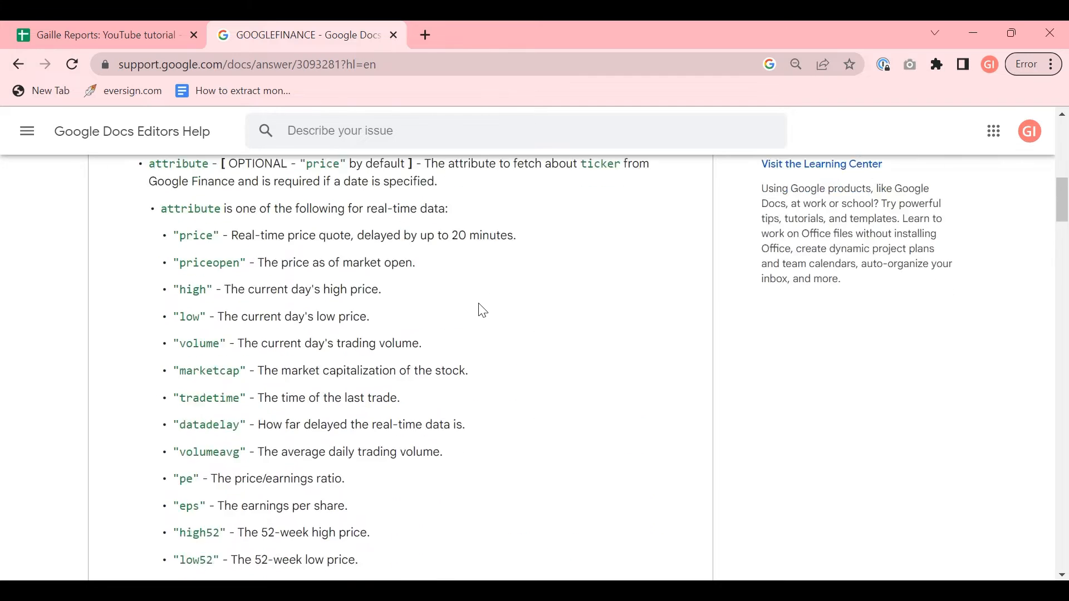
pyautogui.scroll(1, 481, 317)
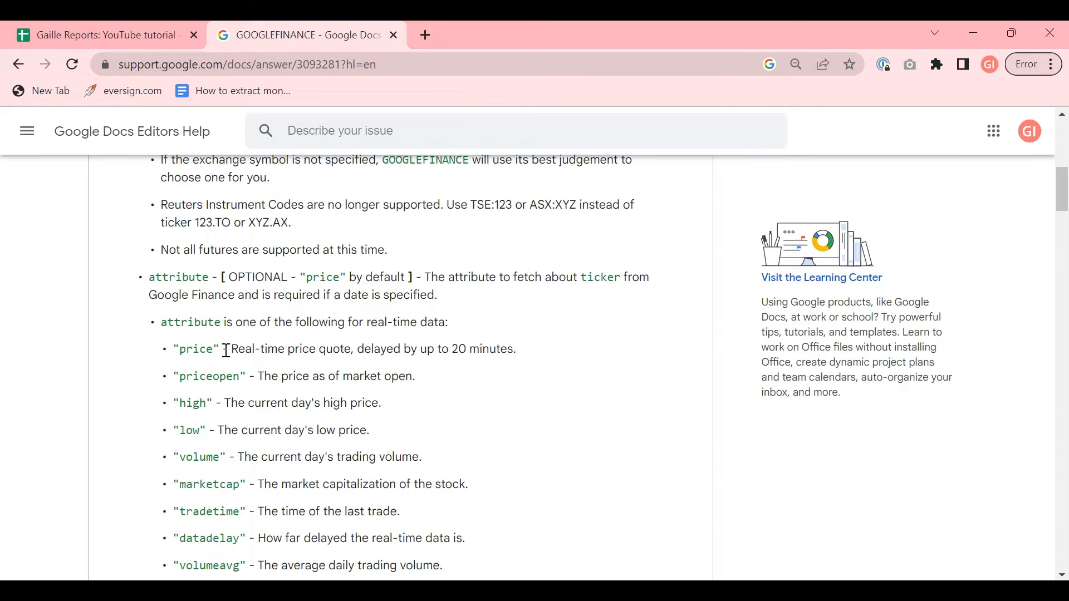
pyautogui.moveTo(230, 349); pyautogui.dragTo(519, 349)
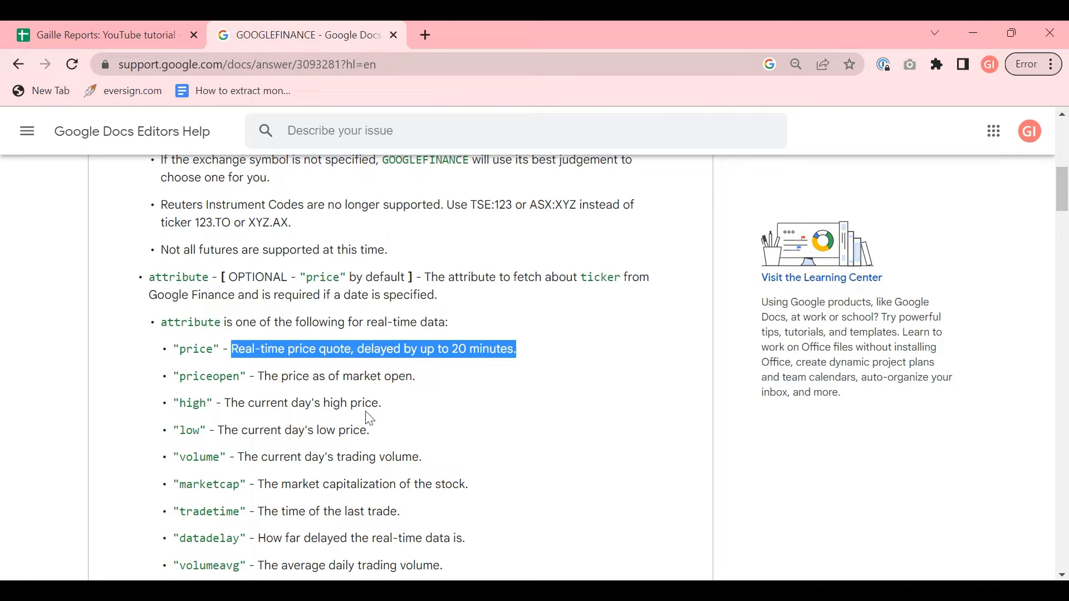
pyautogui.click(244, 392)
pyautogui.moveTo(224, 430); pyautogui.dragTo(367, 430)
pyautogui.moveTo(238, 404); pyautogui.dragTo(382, 403)
pyautogui.scroll(-2, 330, 429)
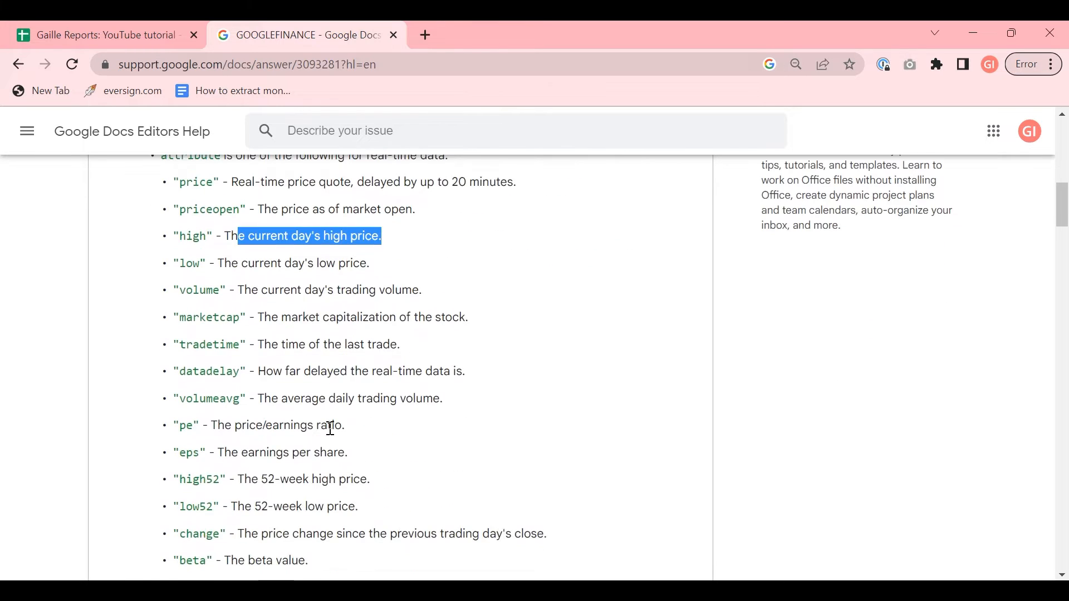
pyautogui.scroll(-2, 398, 520)
pyautogui.scroll(-2, 384, 468)
pyautogui.scroll(-2, 380, 460)
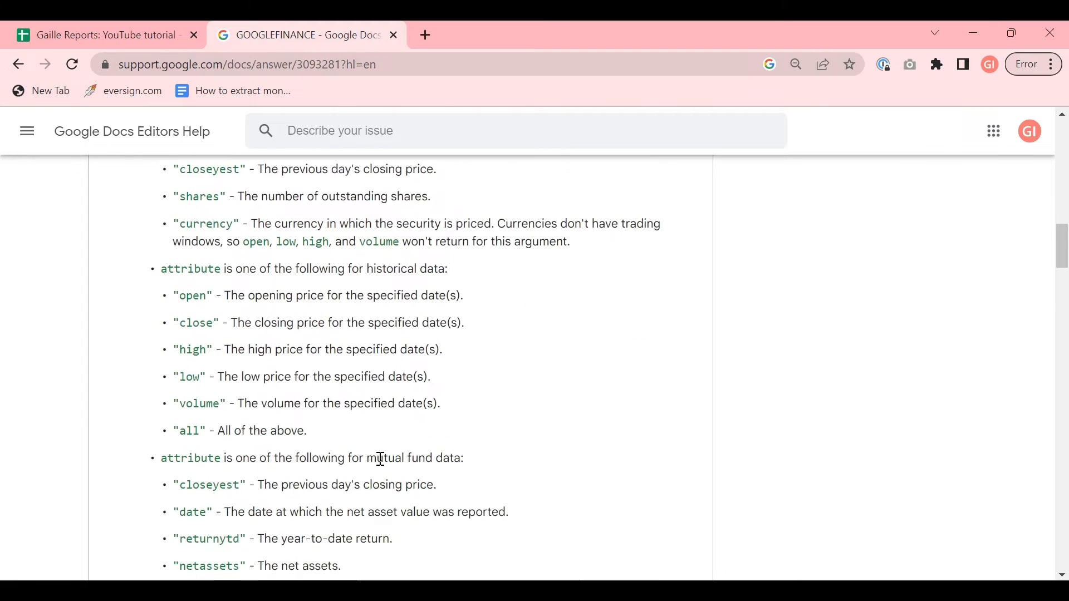
pyautogui.scroll(3, 380, 460)
pyautogui.scroll(5, 380, 460)
pyautogui.scroll(-1, 379, 460)
pyautogui.scroll(2, 381, 458)
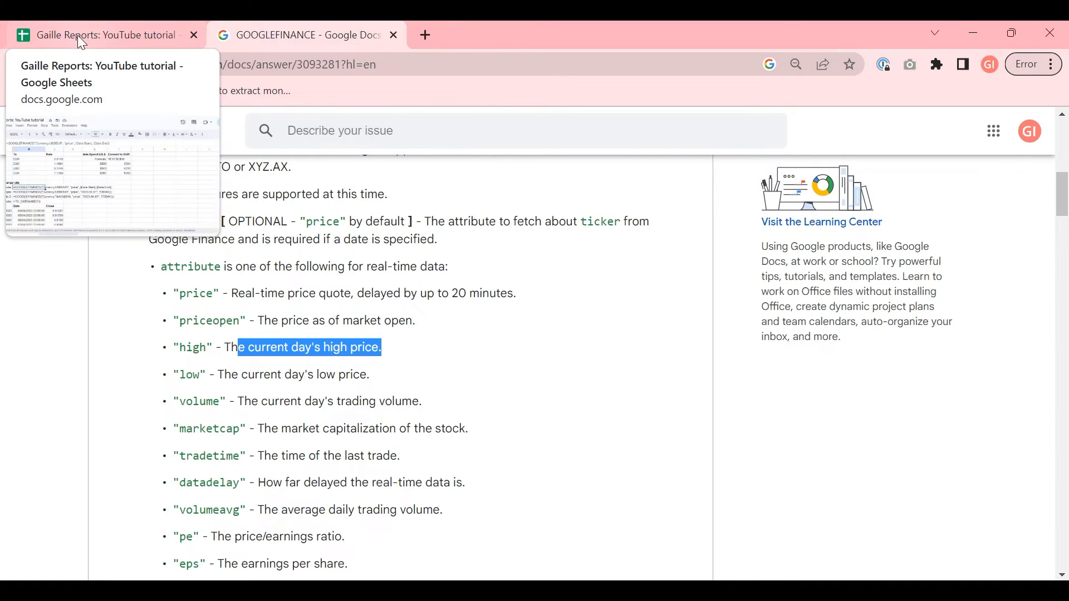
pyautogui.click(92, 34)
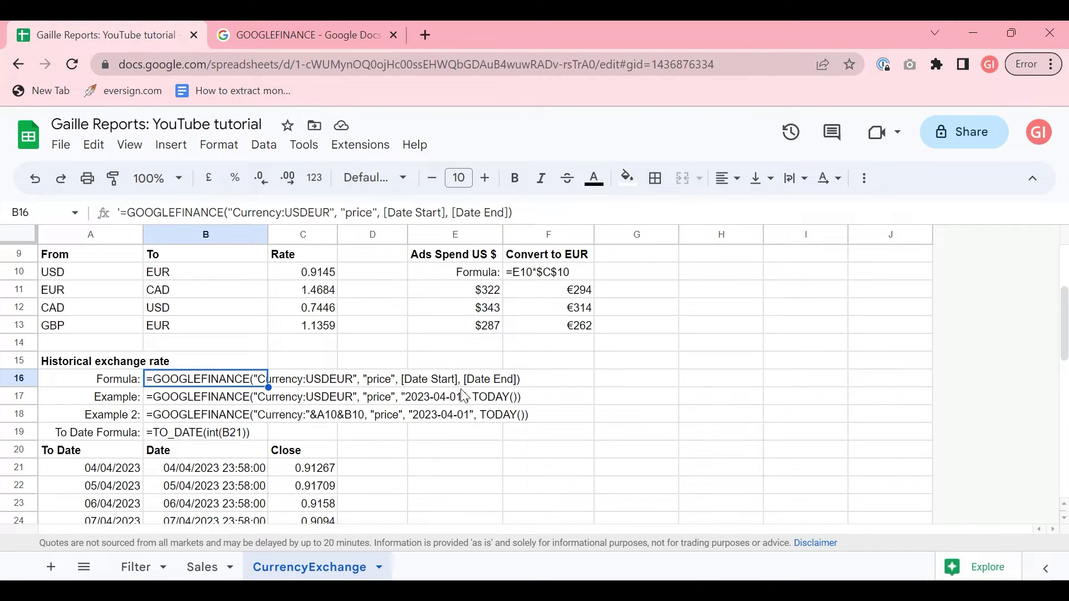
pyautogui.click(435, 399)
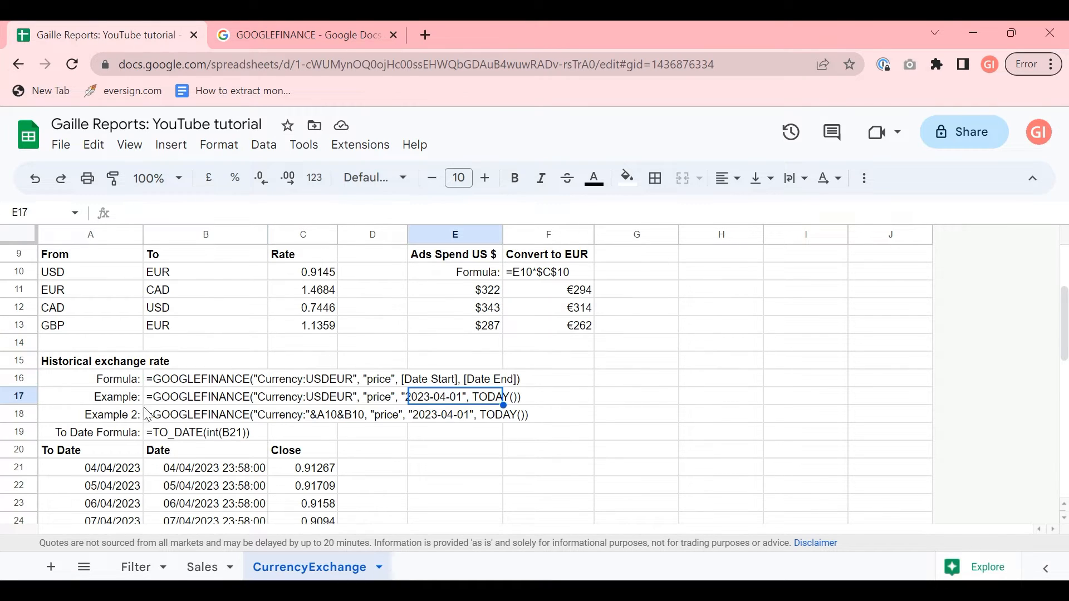
pyautogui.click(167, 399)
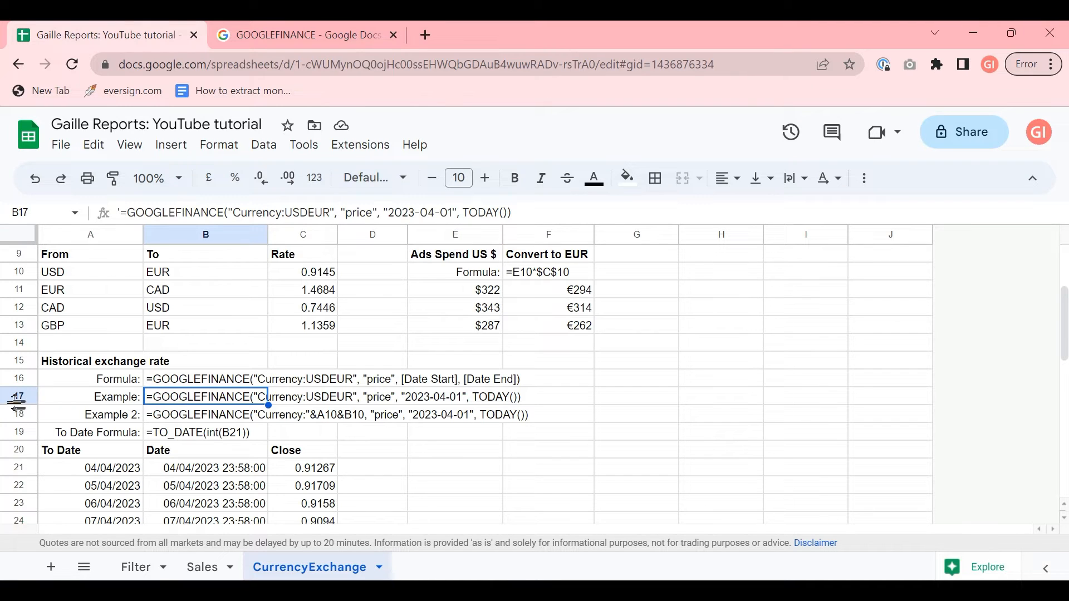
pyautogui.moveTo(389, 213); pyautogui.dragTo(508, 212)
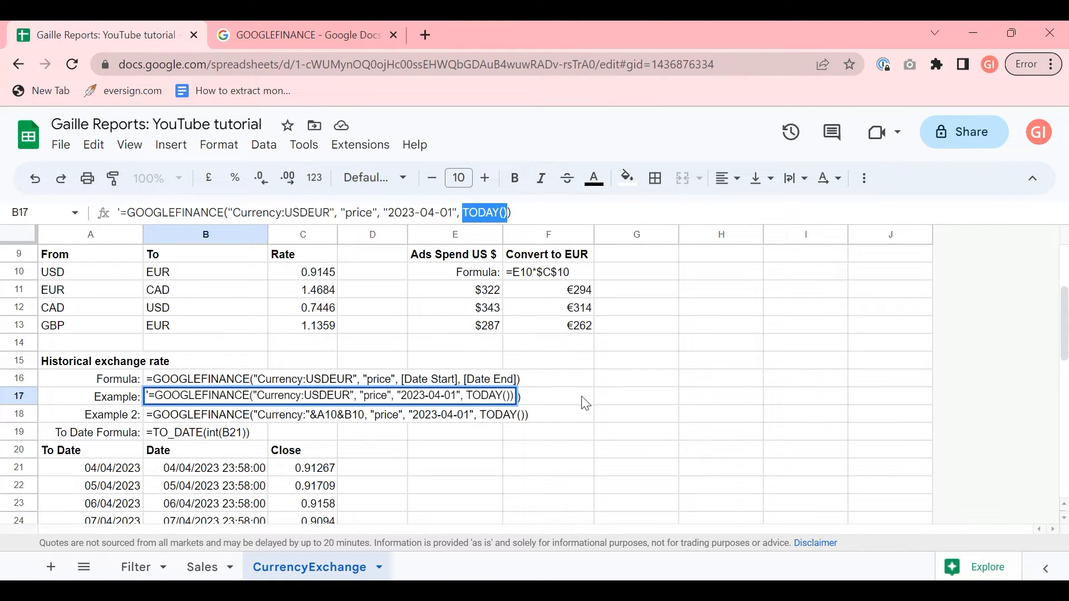
# - Enter =MIN(A40:A44) in G16, returning the earliest sample date 14/04/2023
pyautogui.click(643, 383)
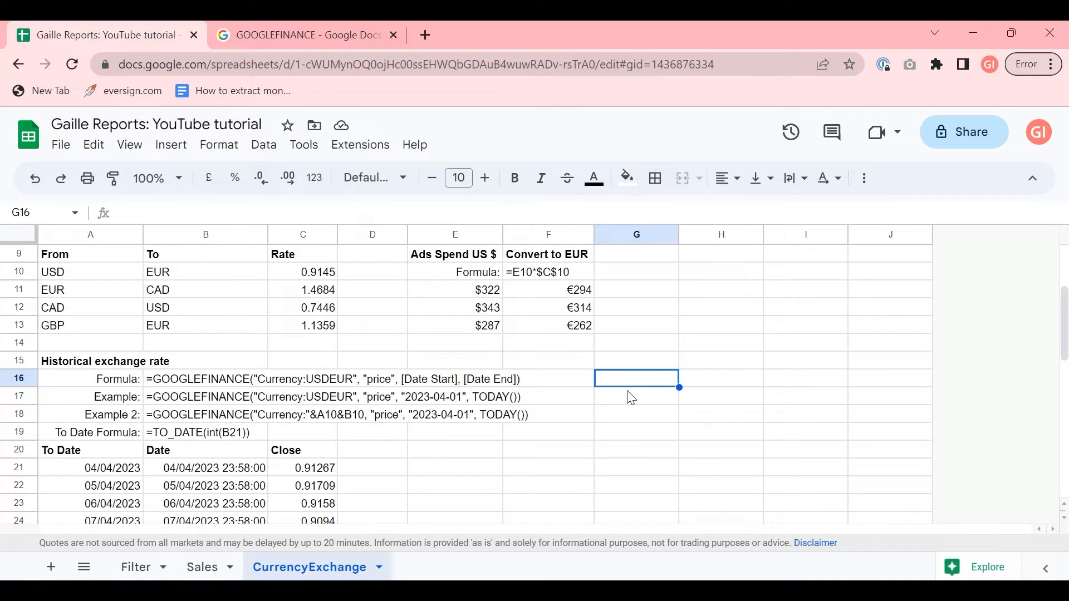
pyautogui.write('min')
pyautogui.press('BackSpace')
pyautogui.write('=min(')
pyautogui.scroll(-2, 334, 375)
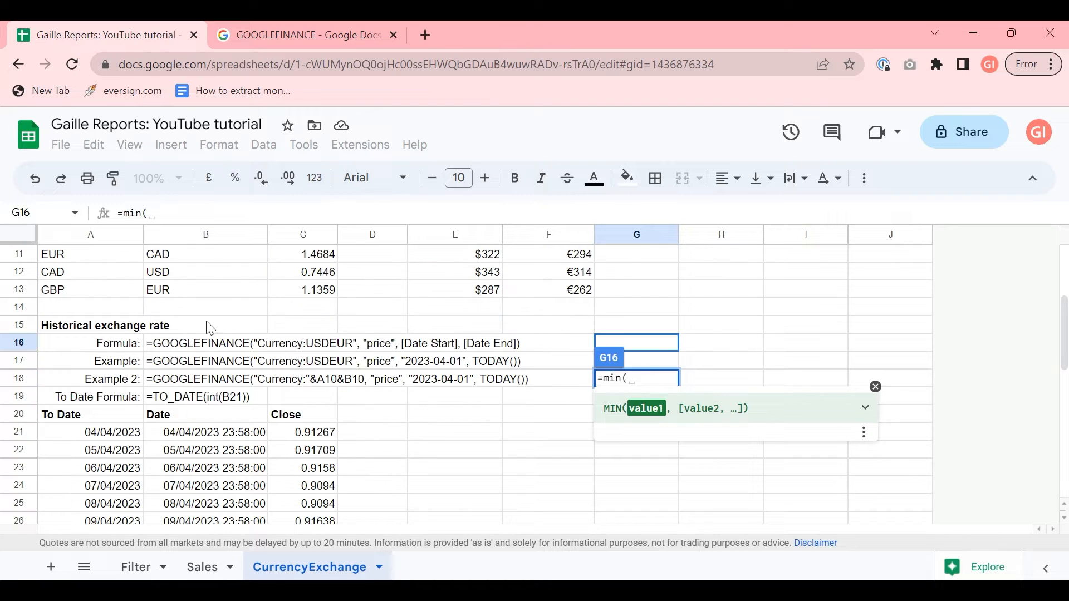
pyautogui.moveTo(91, 446); pyautogui.dragTo(101, 510)
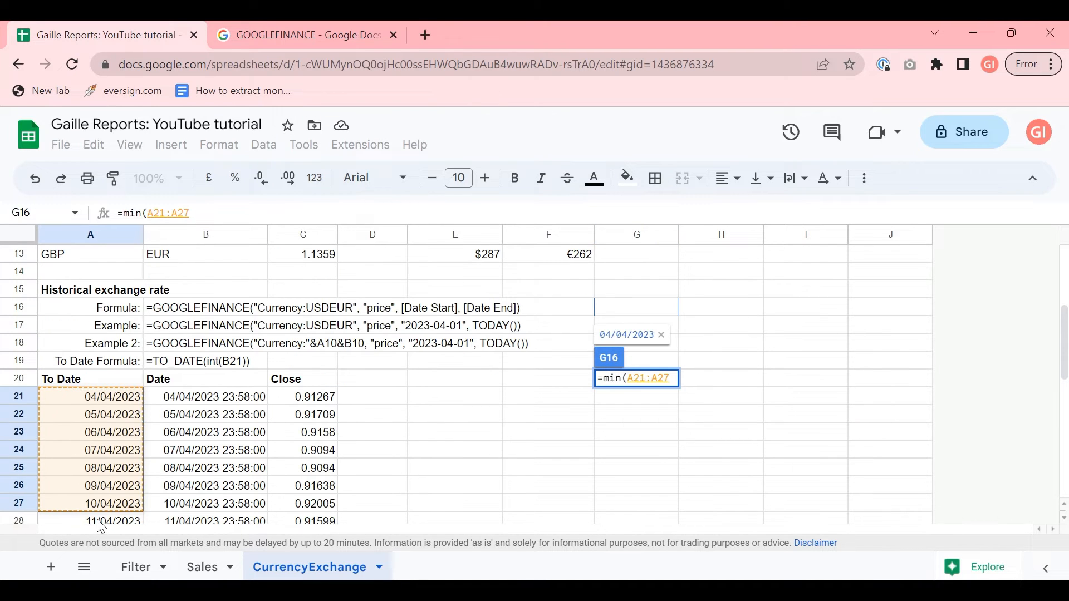
pyautogui.press('Down')
pyautogui.press('Down')
pyautogui.hotkey('ctrl', 'Down')
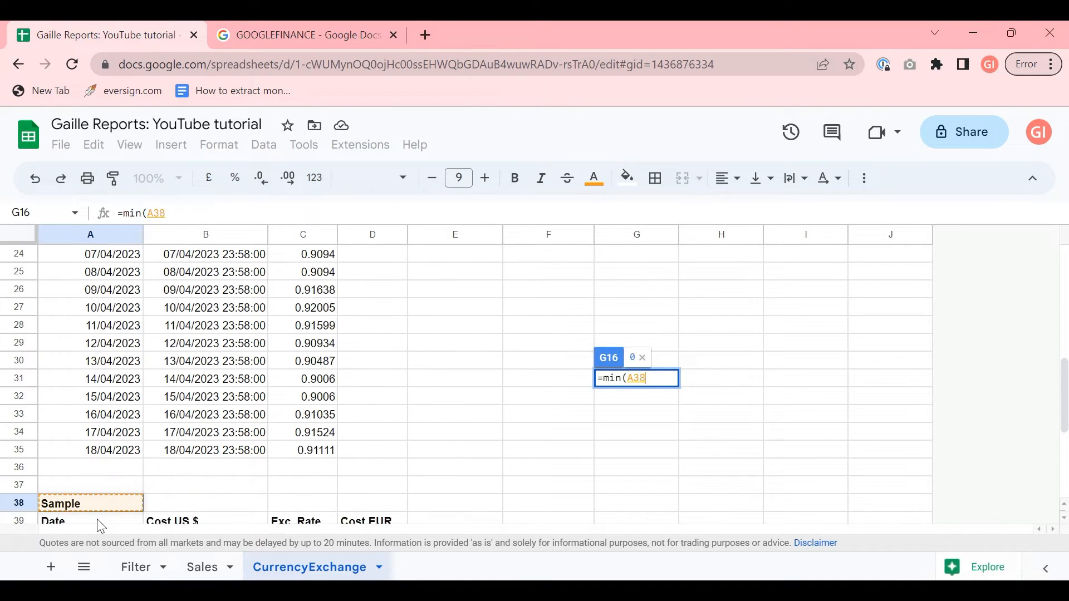
pyautogui.press('Down')
pyautogui.press('Down')
pyautogui.hotkey('ctrl', 'shift', 'Down')
pyautogui.press('Return')
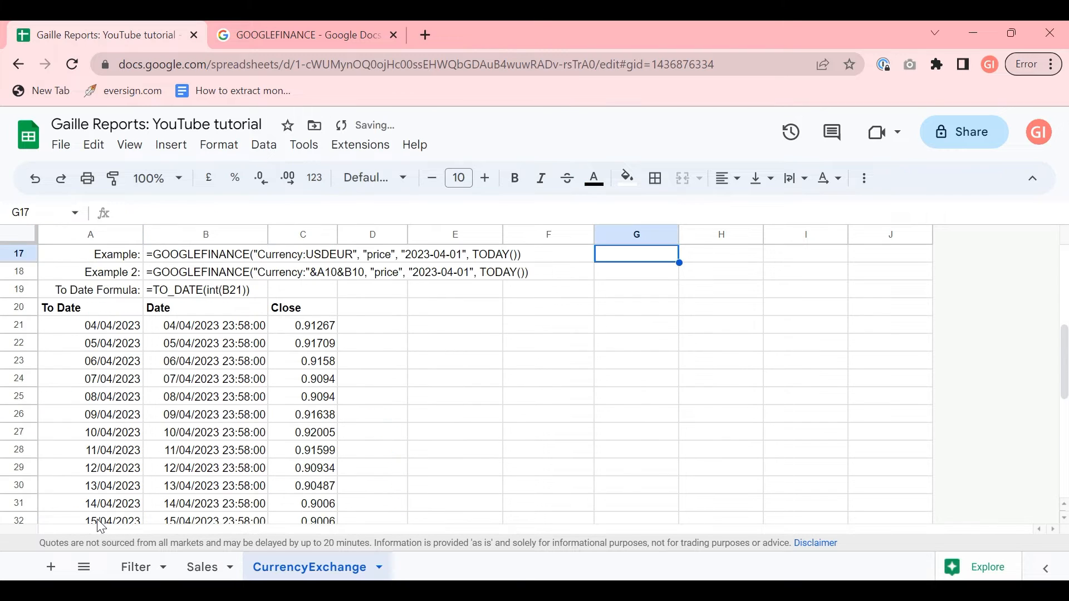
pyautogui.scroll(5, 334, 376)
pyautogui.click(637, 487)
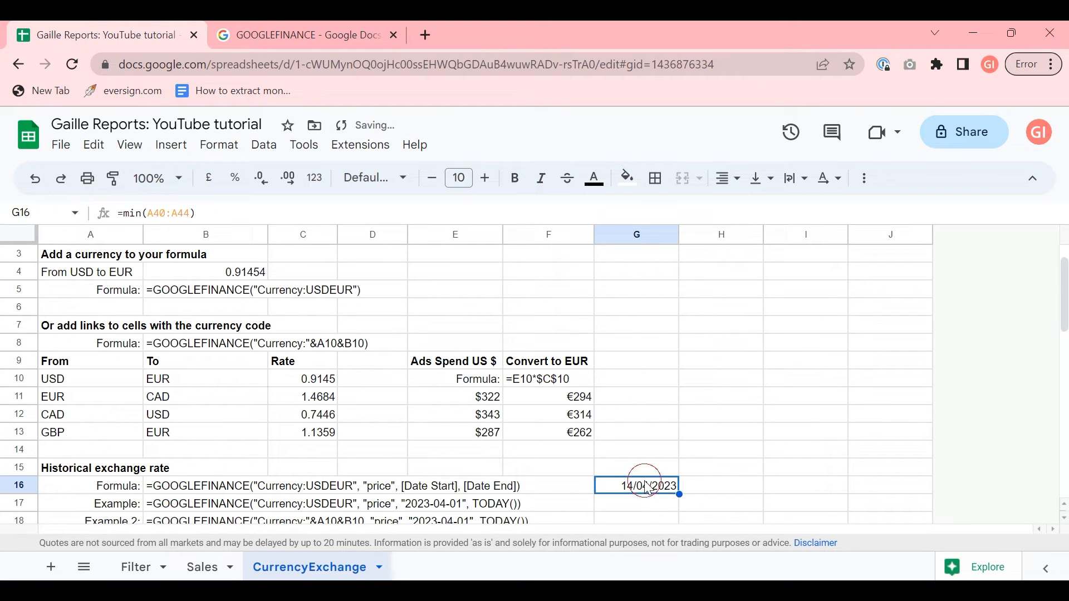
pyautogui.scroll(-1, 649, 488)
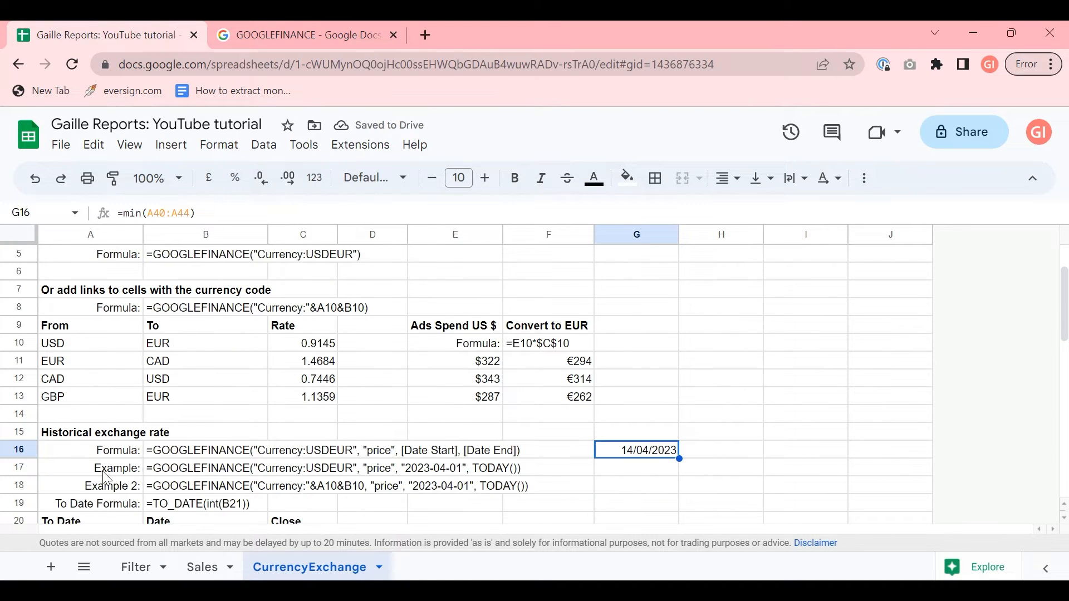
pyautogui.click(188, 468)
pyautogui.click(633, 452)
pyautogui.scroll(-1, 464, 434)
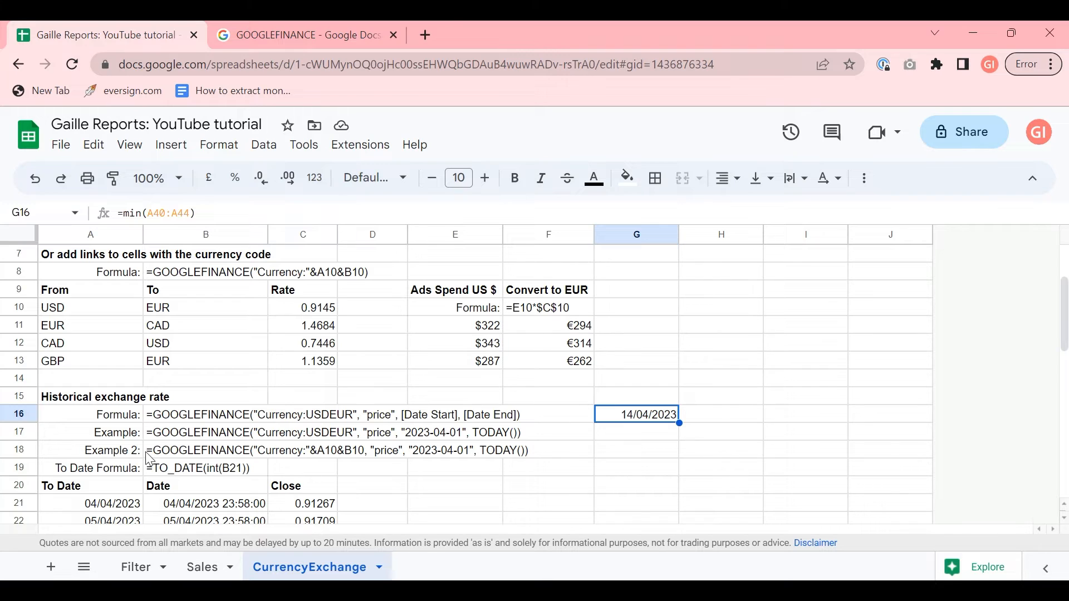
# - Insert a row above row 19 and label it 'Example 3:' copied from the Example 2 label
pyautogui.rightClick(25, 468)
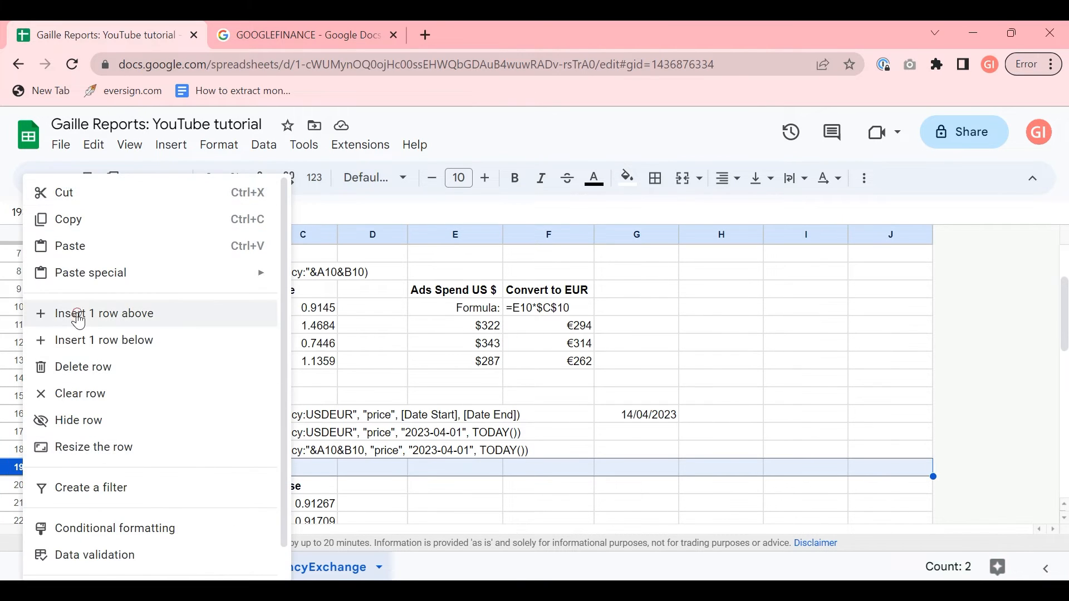
pyautogui.click(105, 312)
pyautogui.click(113, 450)
pyautogui.hotkey('ctrl', 'c')
pyautogui.click(116, 470)
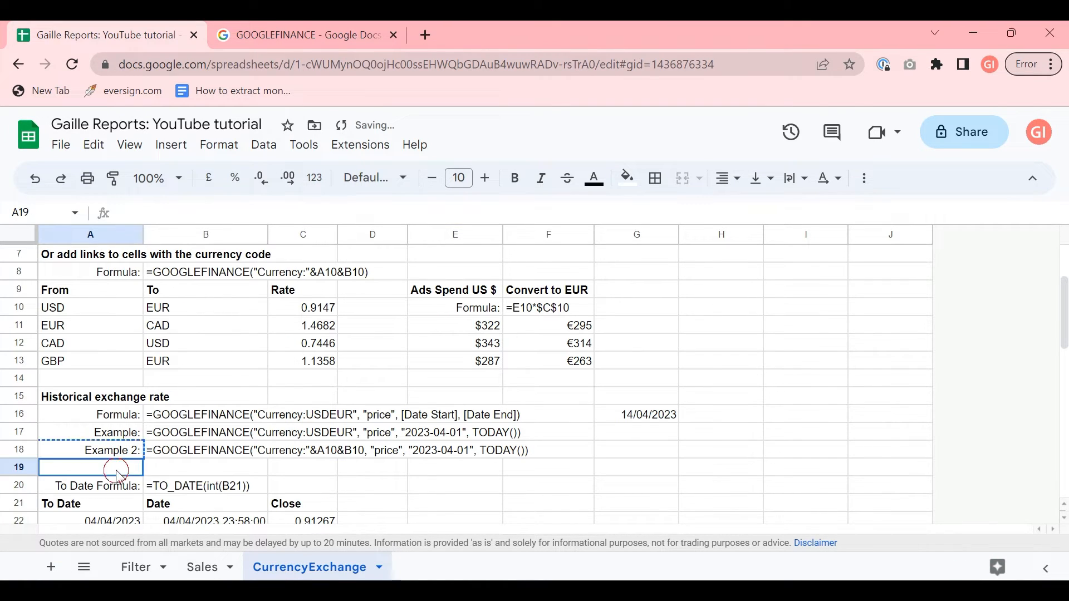
pyautogui.hotkey('ctrl', 'v')
pyautogui.click(171, 212)
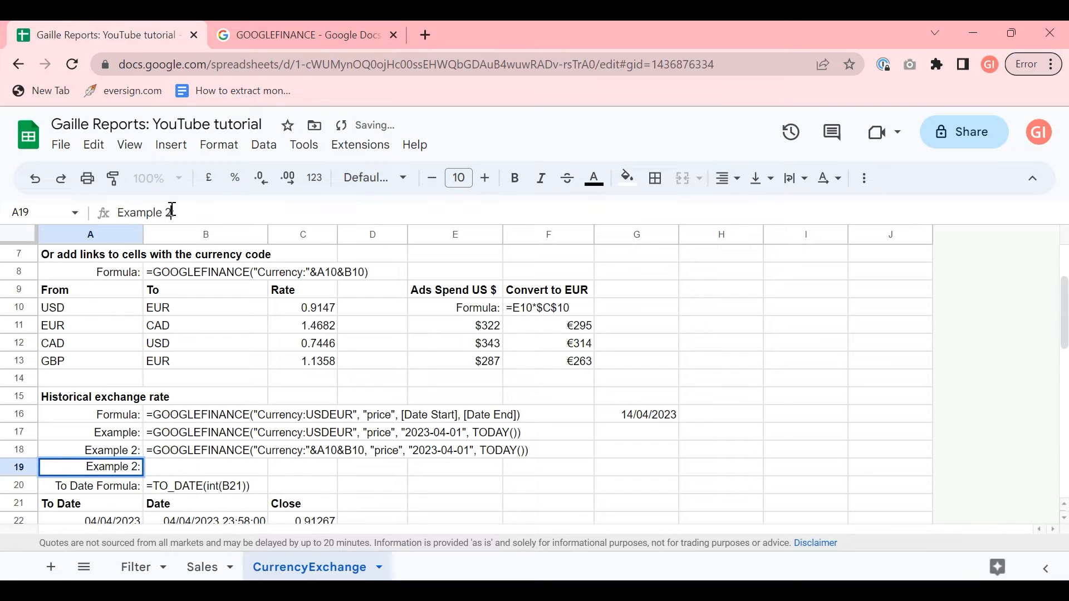
pyautogui.press('BackSpace')
pyautogui.write('3')
pyautogui.press('Return')
# - Copy the Example 2 GOOGLEFINANCE formula text from B18 into B19 beside Example 3
pyautogui.click(209, 450)
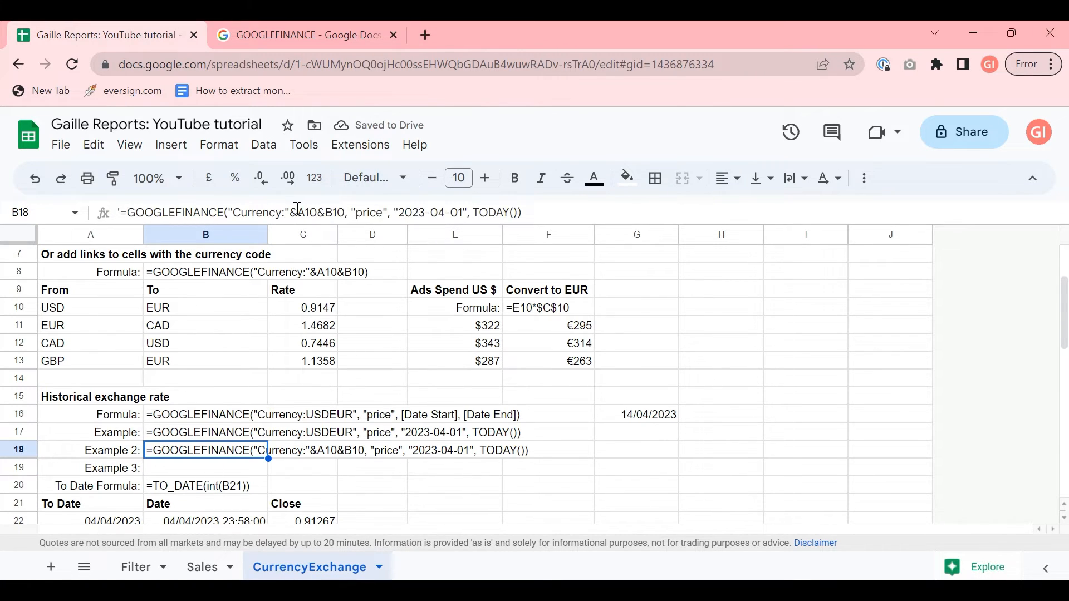
pyautogui.moveTo(298, 213); pyautogui.dragTo(345, 212)
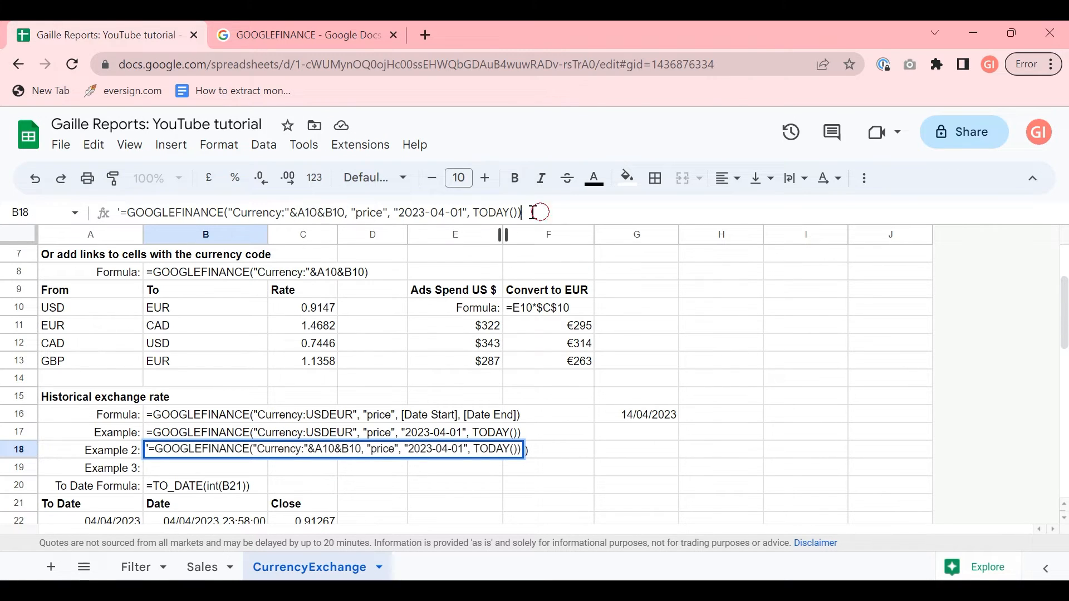
pyautogui.moveTo(537, 213); pyautogui.dragTo(104, 251)
pyautogui.hotkey('ctrl', 'c')
pyautogui.press('Escape')
pyautogui.click(206, 468)
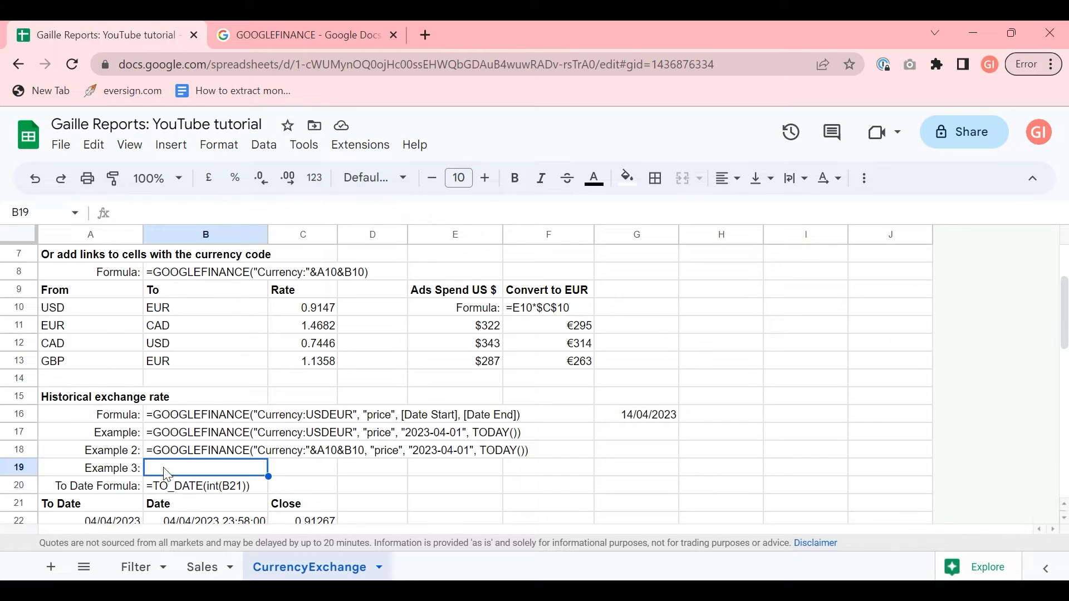
pyautogui.hotkey('ctrl', 'v')
pyautogui.click(654, 418)
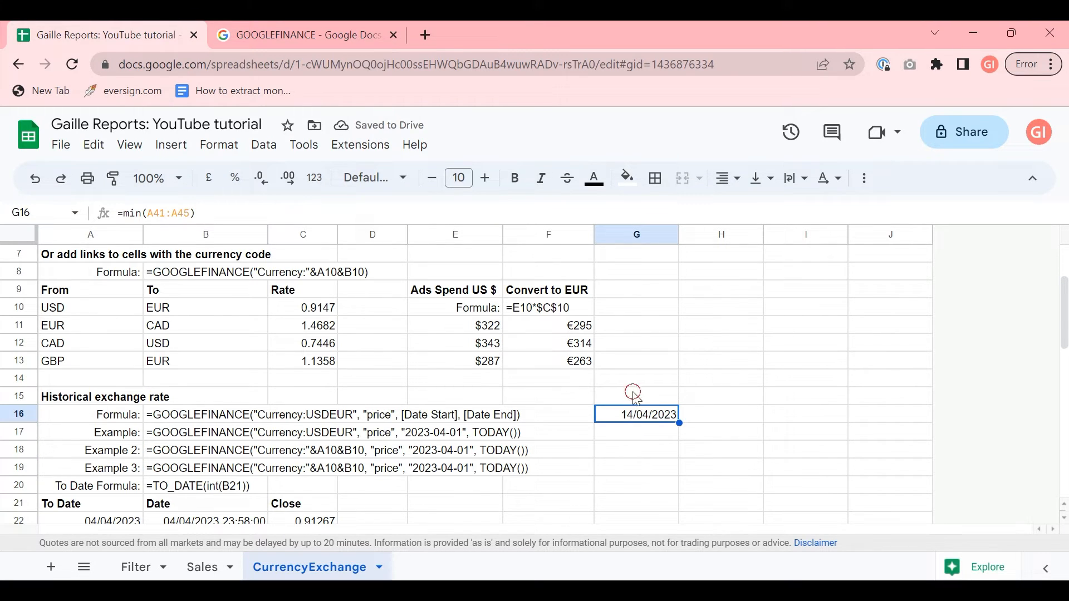
# - Head G15 'Min' and H15 'Max', and enter =MAX(A41:A45) in H16 returning 18/04/2023
pyautogui.click(637, 396)
pyautogui.write('Mi')
pyautogui.press('Tab')
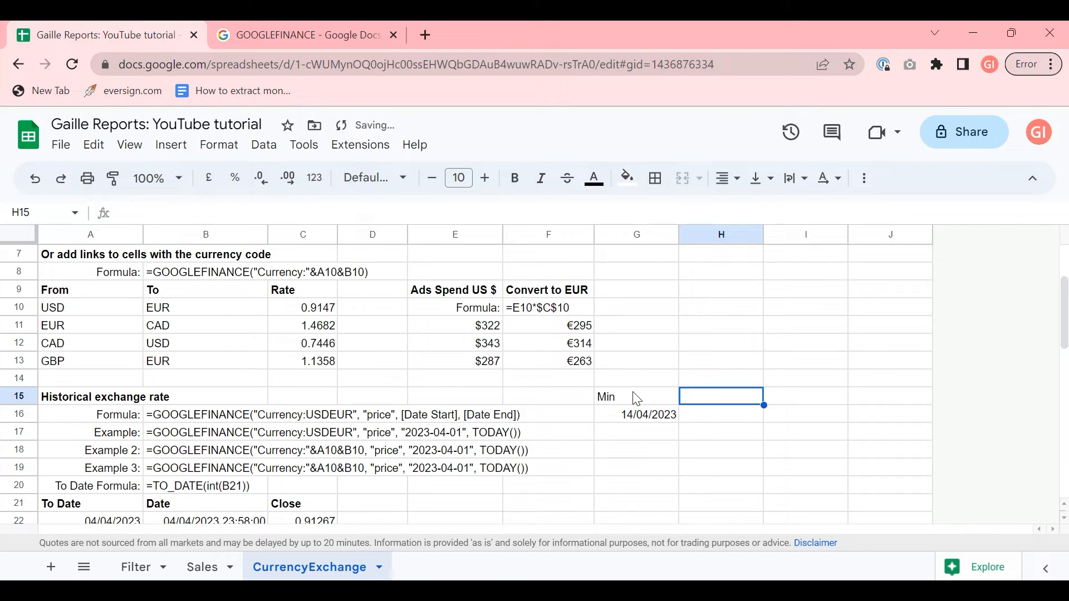
pyautogui.write('Mac')
pyautogui.press('Return')
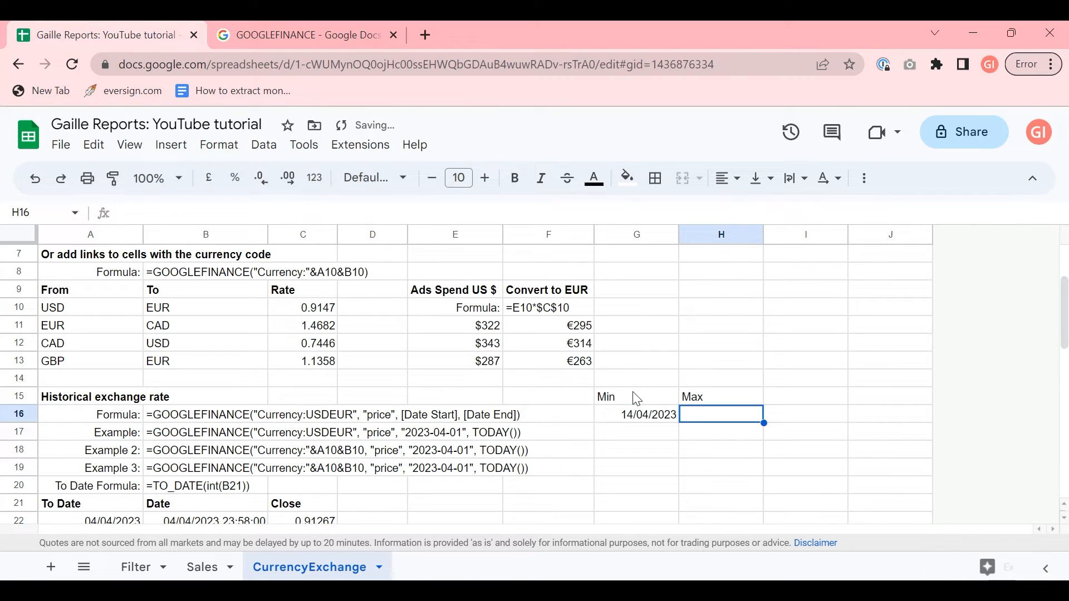
pyautogui.write('=max(')
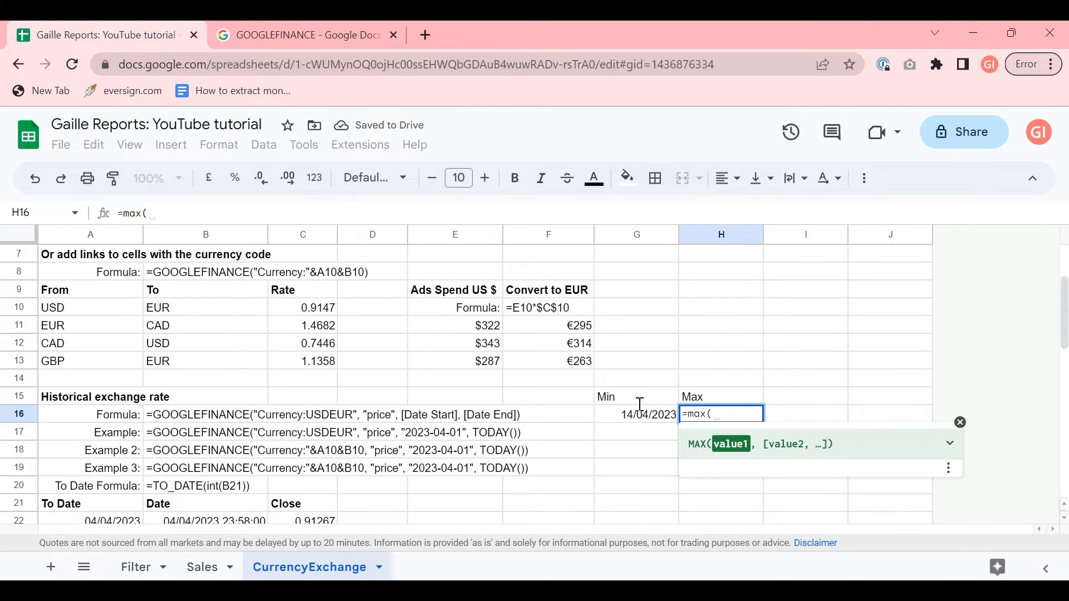
pyautogui.scroll(-10, 435, 355)
pyautogui.moveTo(97, 290); pyautogui.dragTo(100, 361)
pyautogui.press('Return')
pyautogui.scroll(5, 237, 341)
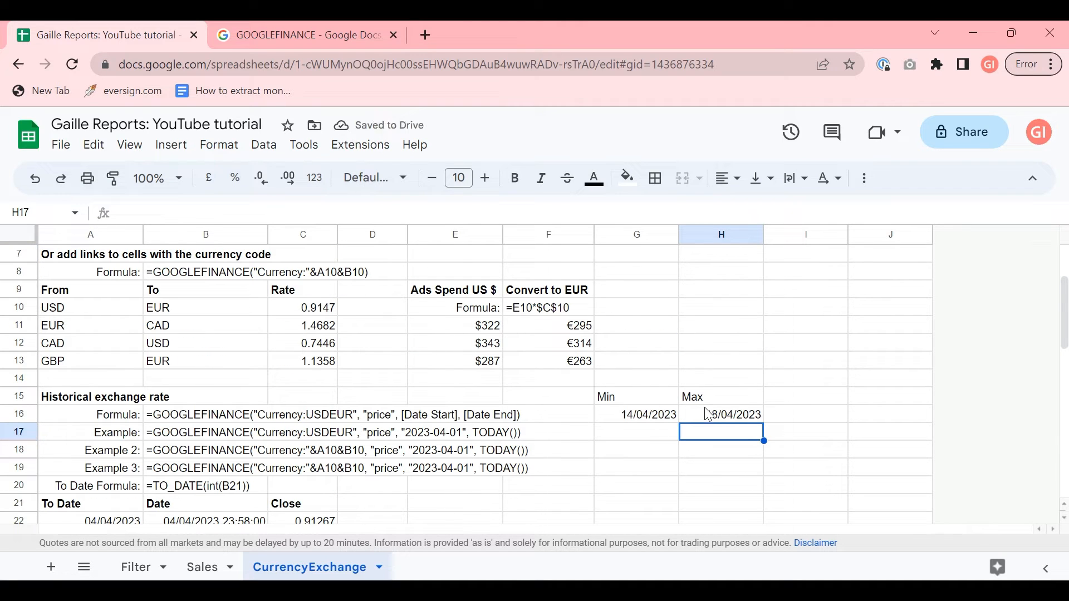
# - Replace the fixed 2023-04-01 and TODAY() dates in B19's formula text with G16 and H17
pyautogui.click(171, 470)
pyautogui.moveTo(392, 213); pyautogui.dragTo(466, 213)
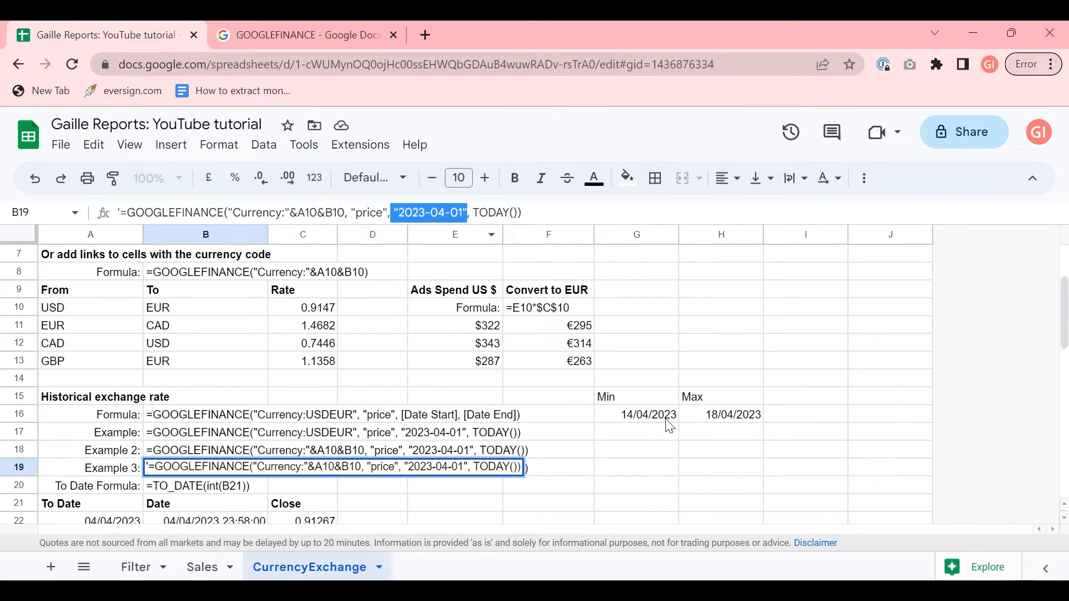
pyautogui.write('G16')
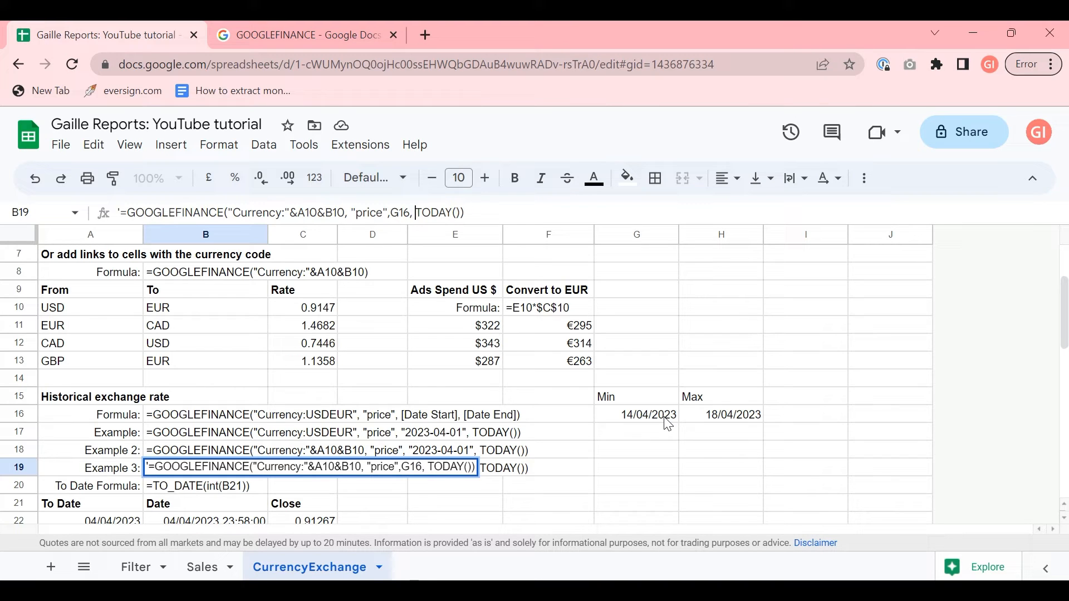
pyautogui.hotkey('shift', 'Right')
pyautogui.hotkey('shift', 'Right')
pyautogui.hotkey('shift', 'Right')
pyautogui.hotkey('shift', 'Right')
pyautogui.hotkey('shift', 'Right')
pyautogui.write('H')
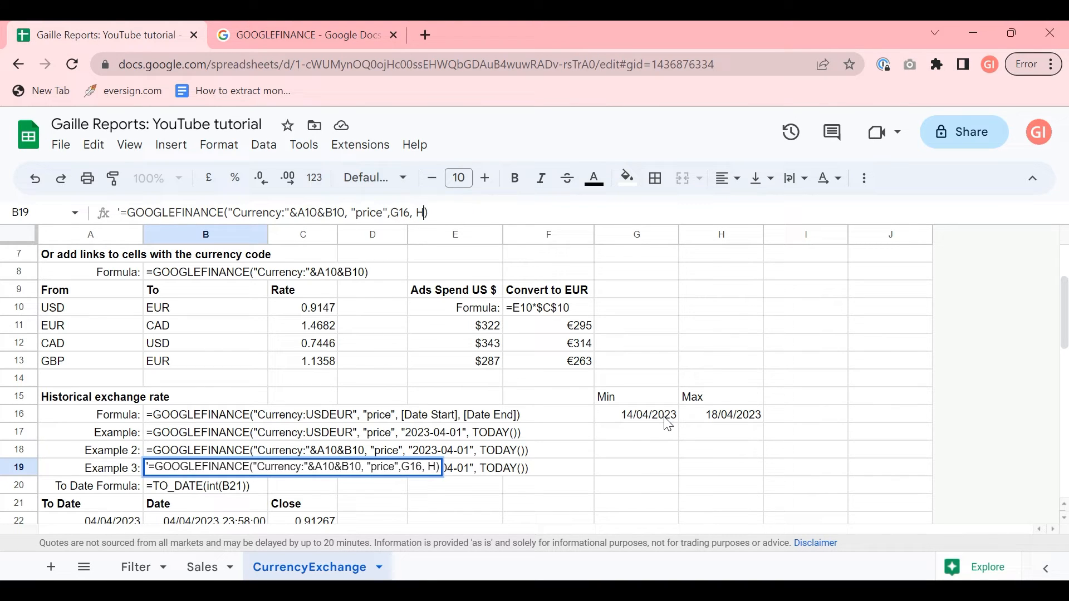
pyautogui.write('17')
pyautogui.press('Return')
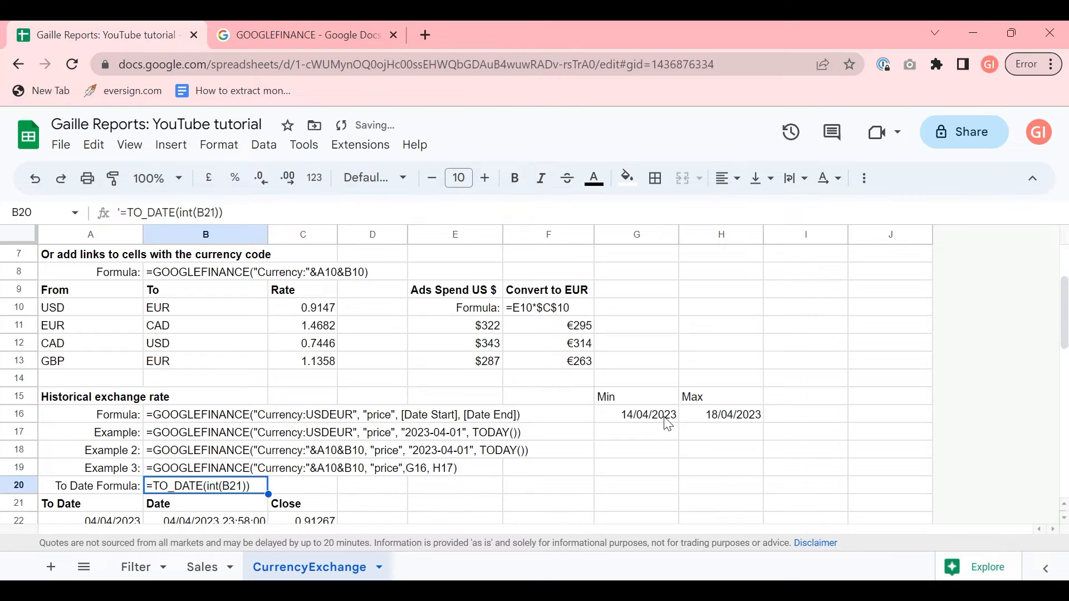
pyautogui.press('Up')
pyautogui.click(473, 205)
pyautogui.moveTo(441, 213); pyautogui.dragTo(120, 212)
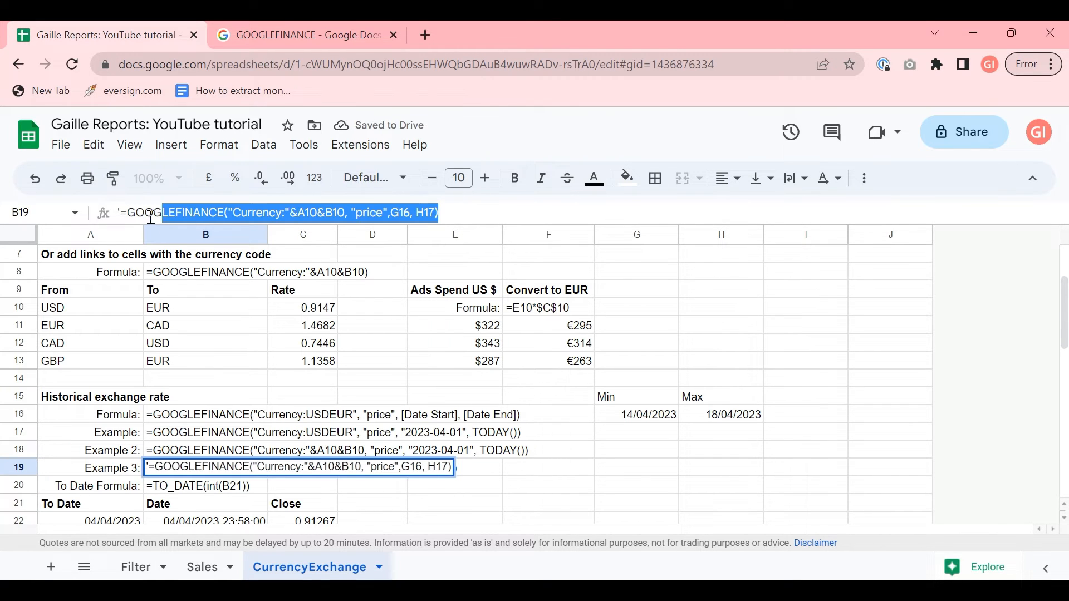
pyautogui.press('Escape')
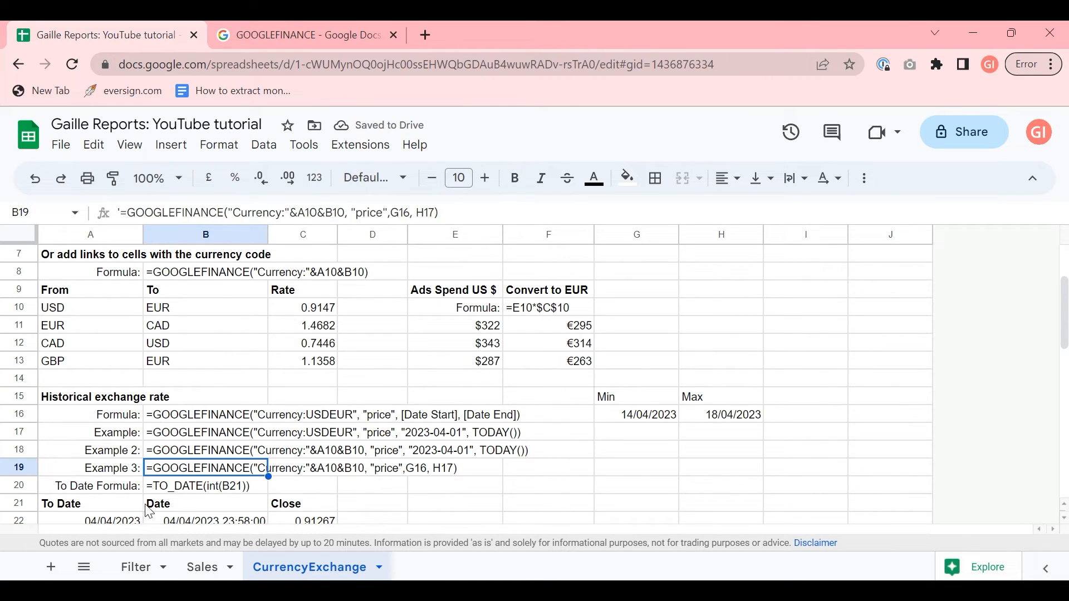
# - Replace B21's rate lookup formula with the pasted Example 3 GOOGLEFINANCE version
pyautogui.click(166, 506)
pyautogui.click(124, 212)
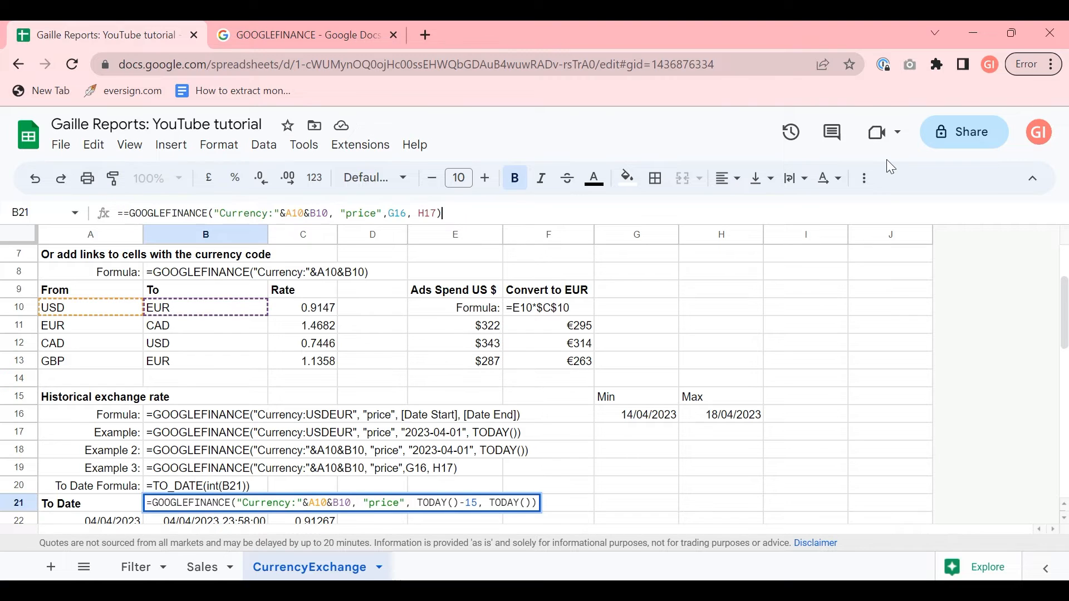
pyautogui.hotkey('ctrl', 'a')
pyautogui.hotkey('ctrl', 'v')
pyautogui.press('Return')
pyautogui.press('Up')
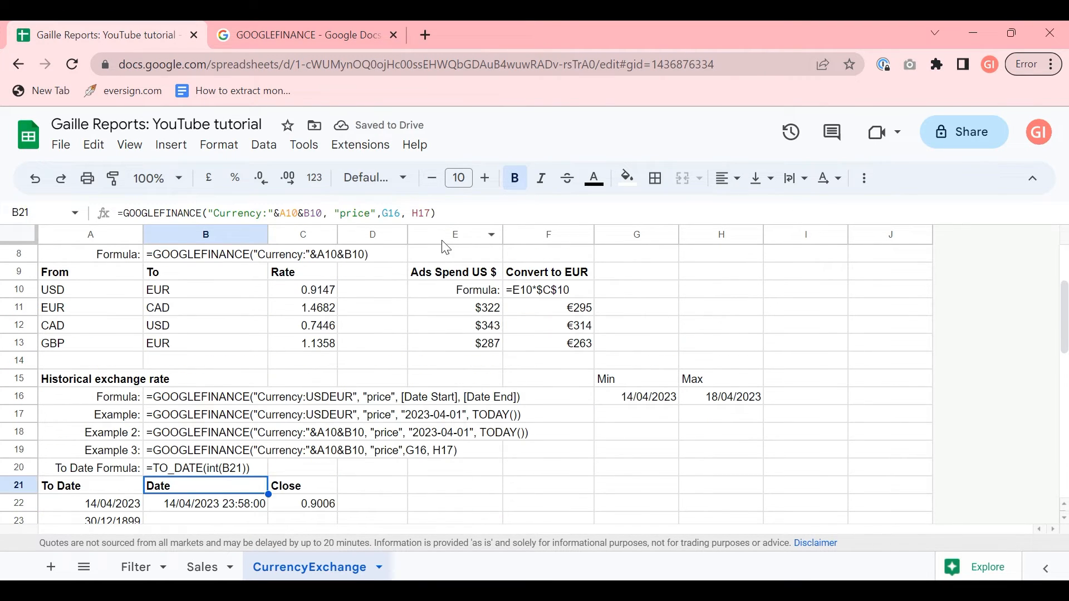
pyautogui.scroll(-1, 270, 520)
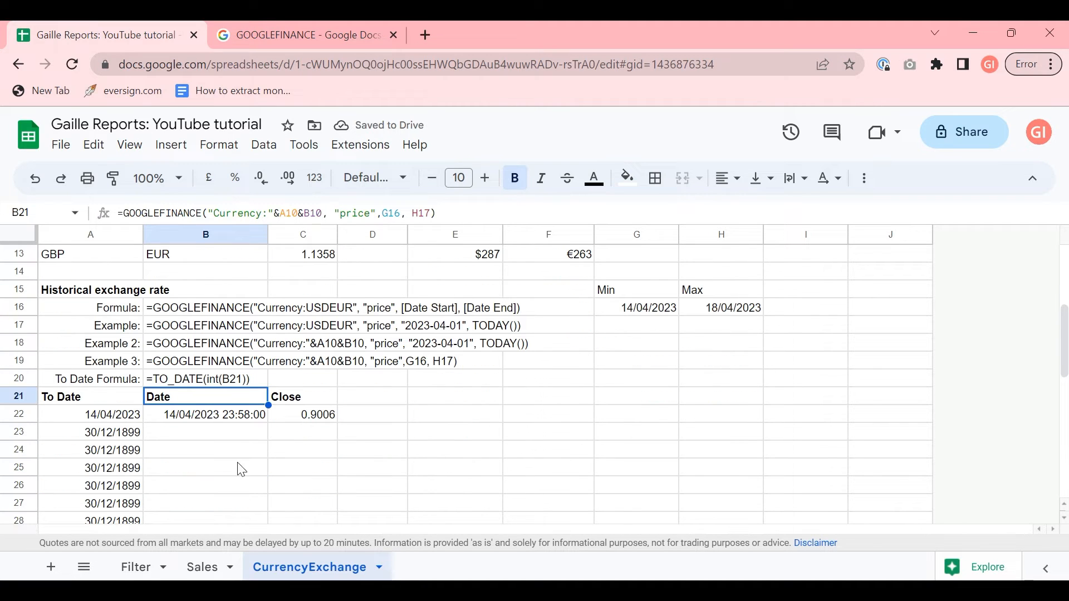
# - Check the first returned date in B22 against the Min and Max dates in G16 and H16
pyautogui.click(221, 429)
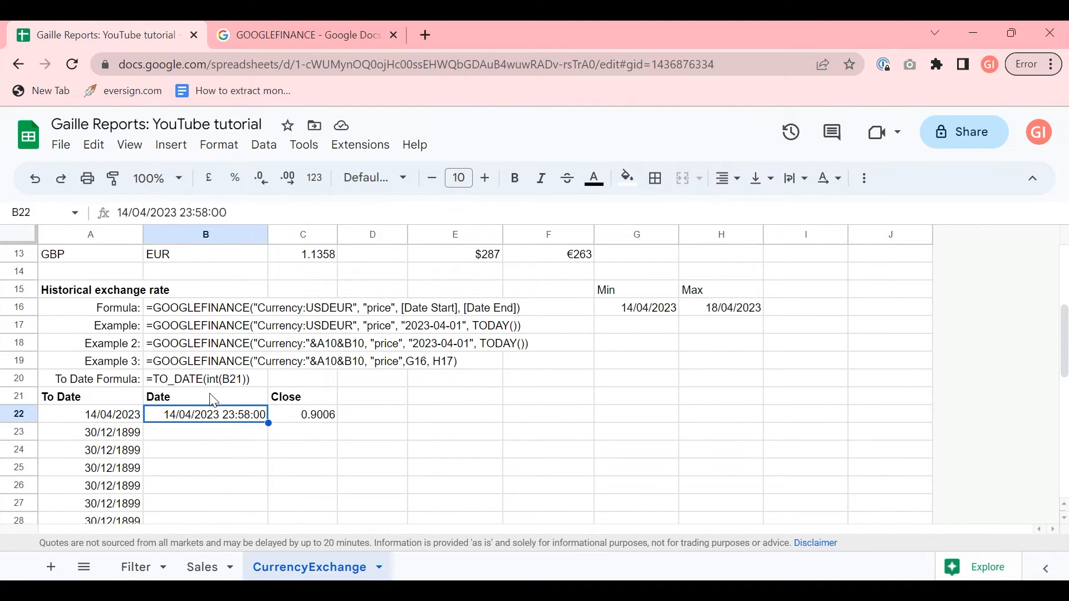
pyautogui.click(213, 399)
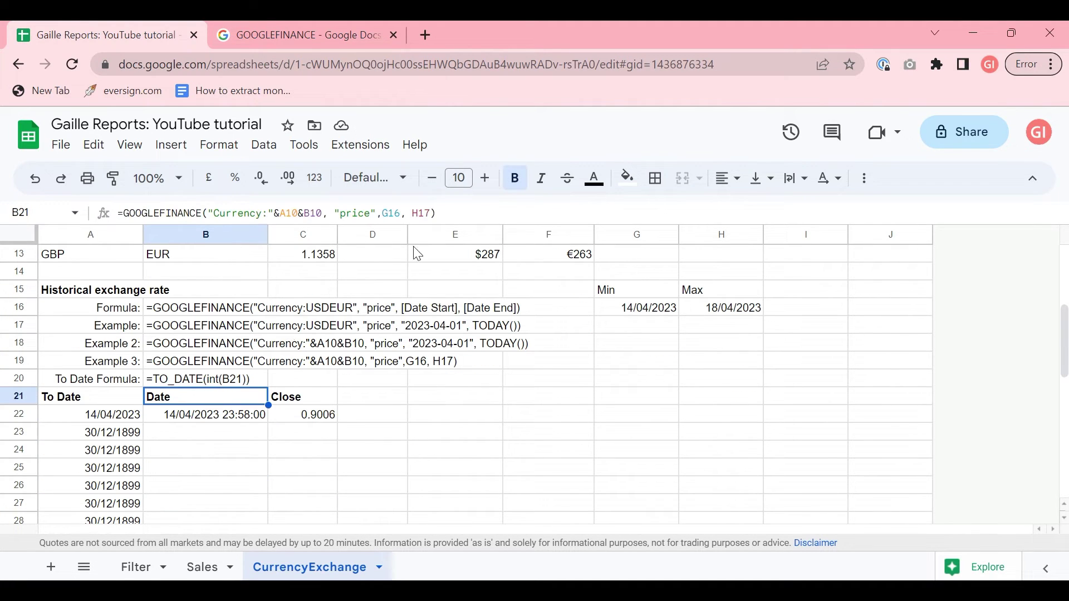
pyautogui.click(653, 315)
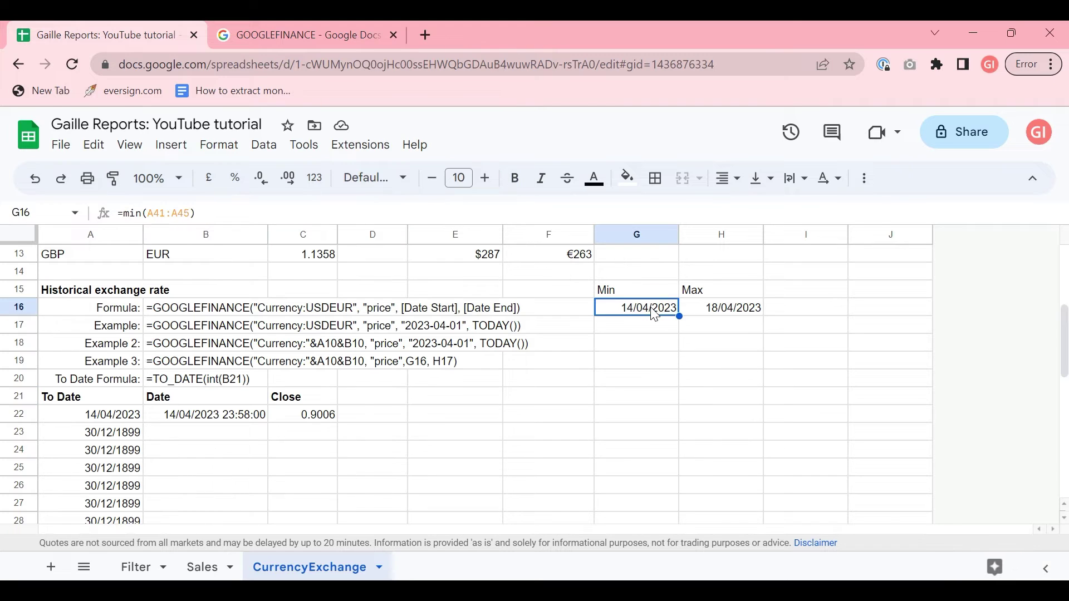
pyautogui.click(725, 310)
pyautogui.click(204, 400)
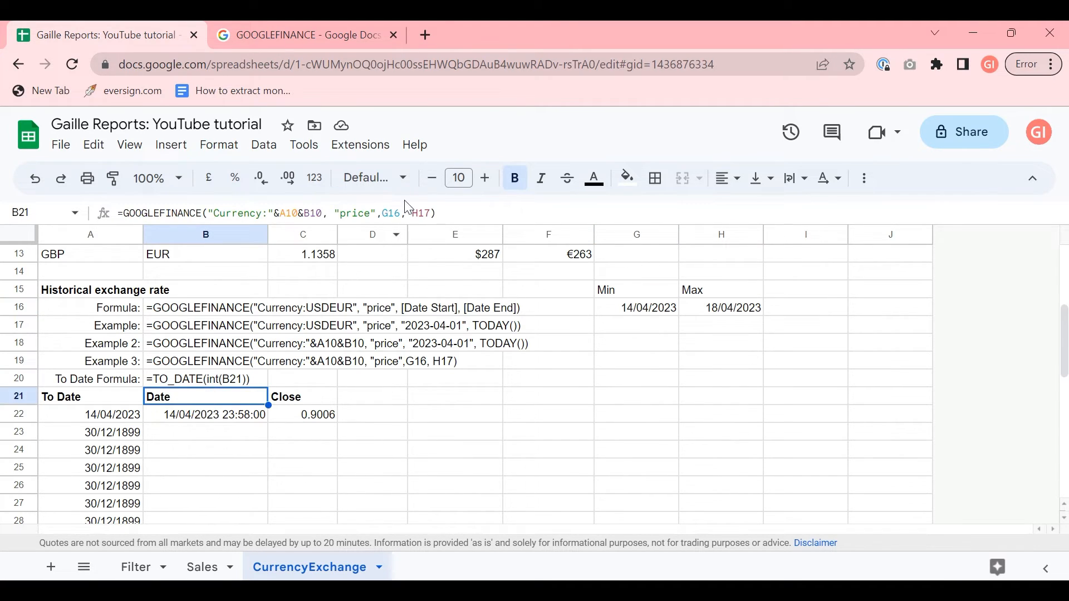
# - Correct the end-date reference from H17 to H16 in B21's formula and in B19's text
pyautogui.click(428, 214)
pyautogui.press('BackSpace')
pyautogui.write('6')
pyautogui.press('Return')
pyautogui.press('Up')
pyautogui.click(214, 364)
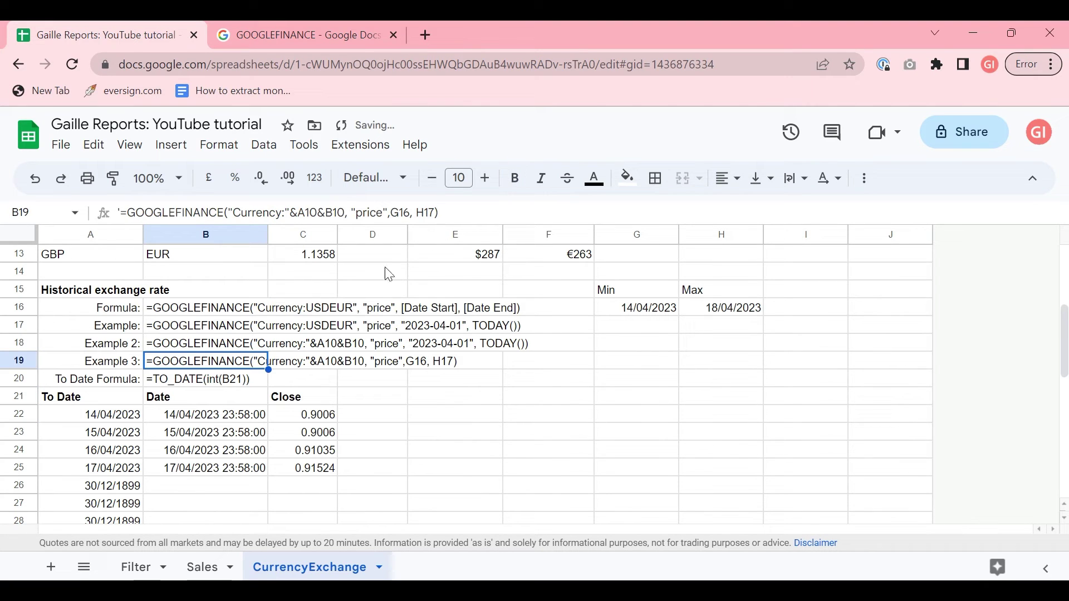
pyautogui.click(434, 213)
pyautogui.press('BackSpace')
pyautogui.write('6')
pyautogui.press('Return')
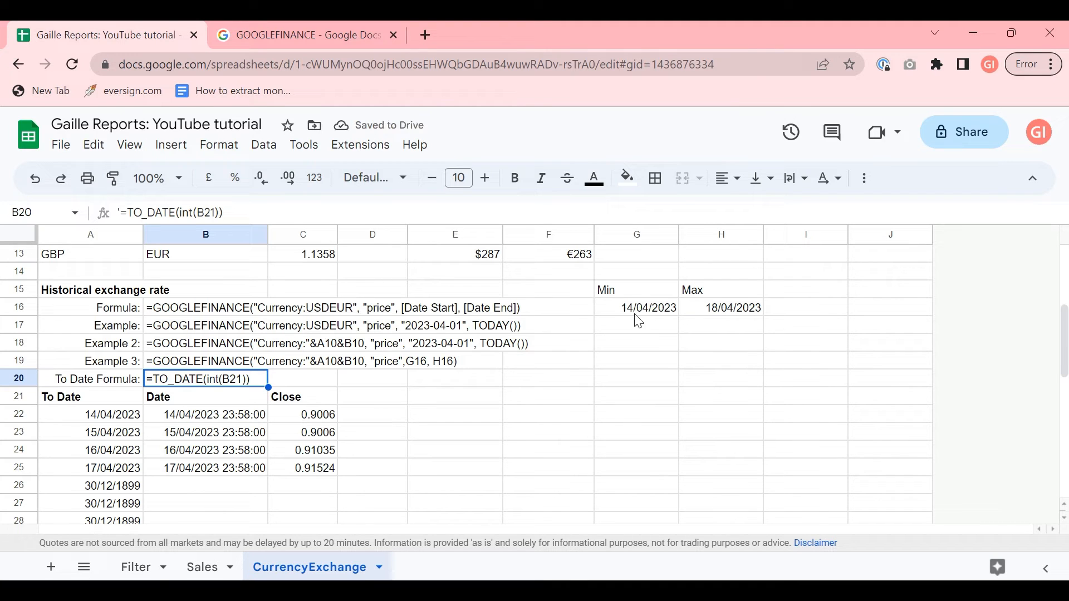
# - Check the returned dates and re-commit B21's formula so five daily USD-EUR closes load
pyautogui.moveTo(206, 414); pyautogui.dragTo(206, 467)
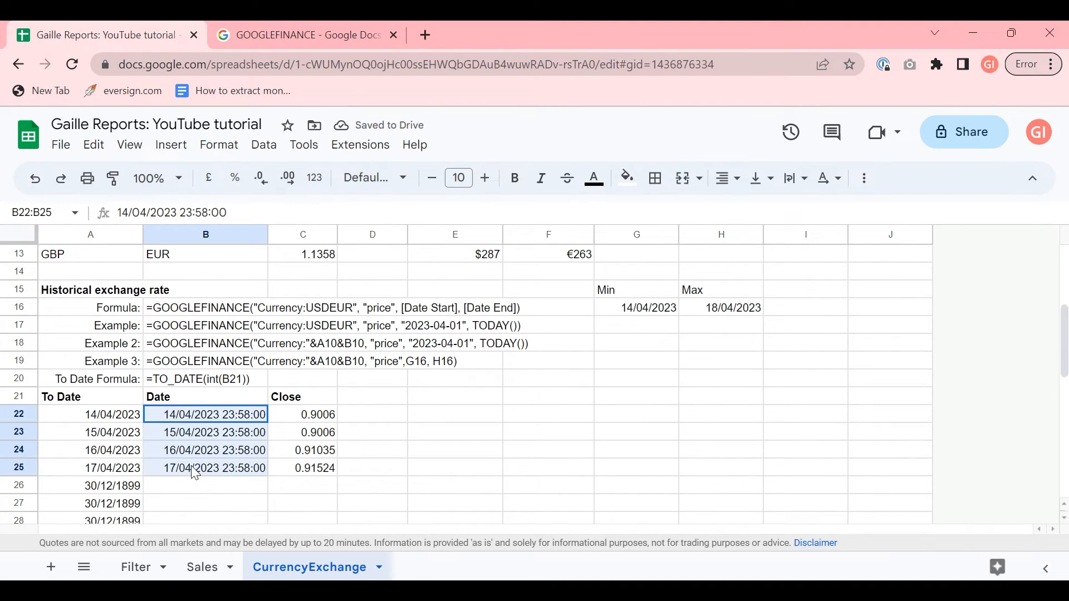
pyautogui.click(206, 397)
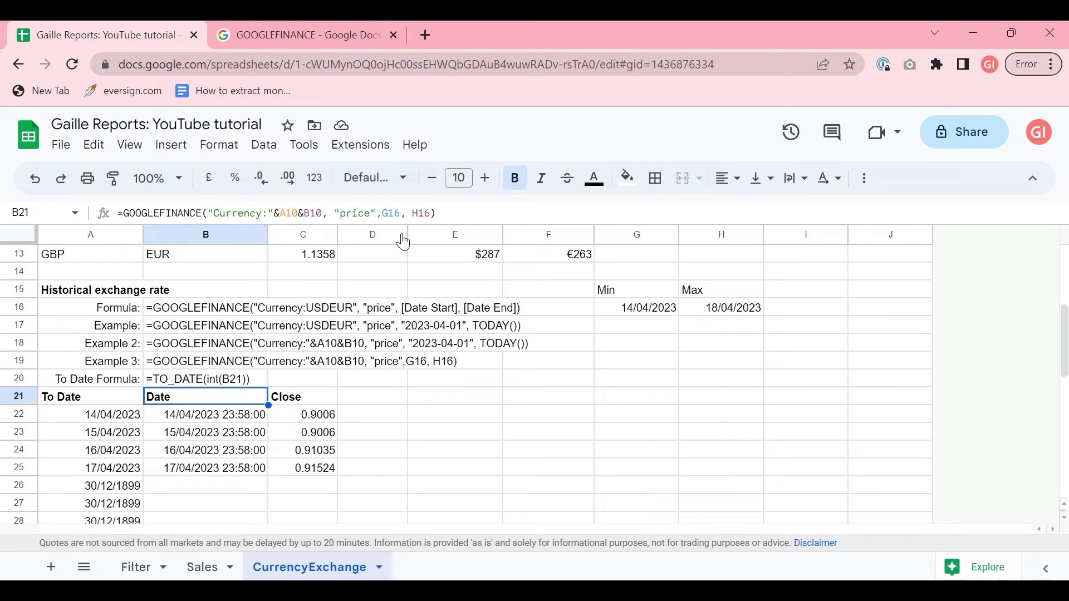
pyautogui.click(434, 213)
pyautogui.press('Return')
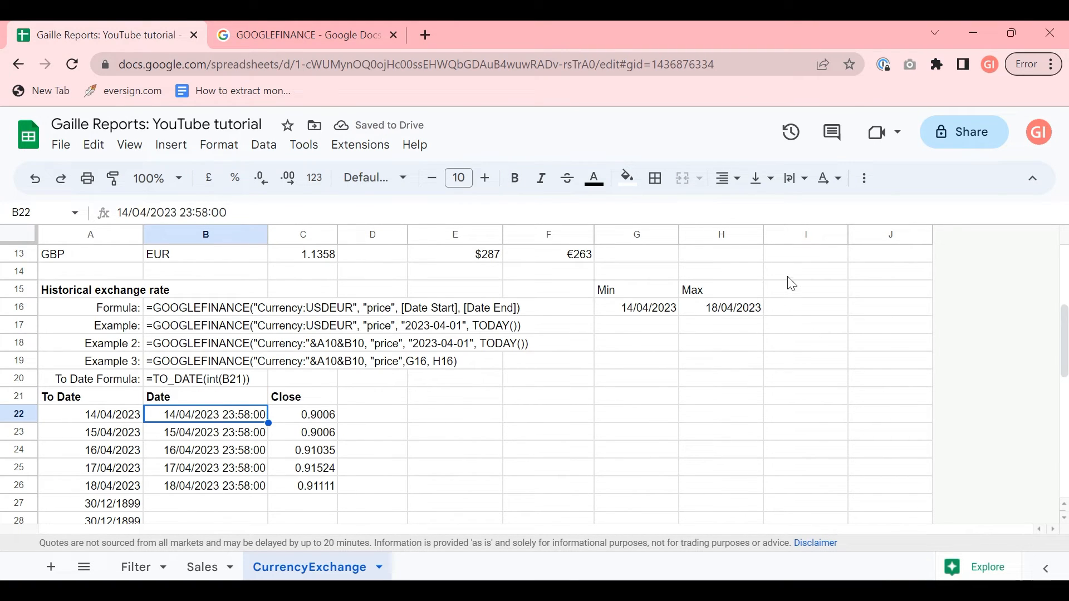
pyautogui.scroll(-1, 168, 493)
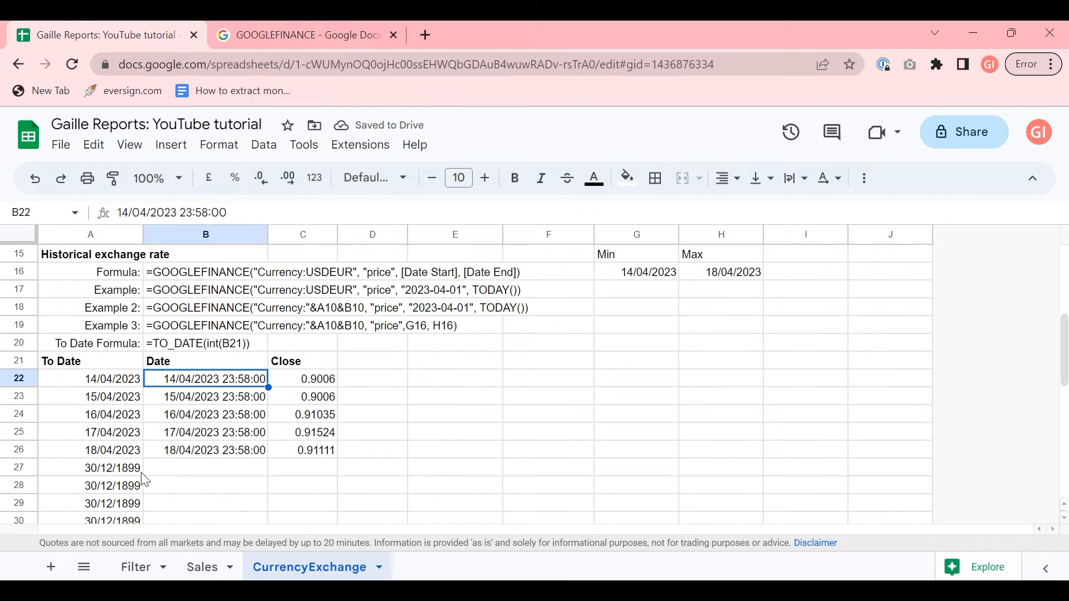
pyautogui.moveTo(112, 468); pyautogui.dragTo(111, 511)
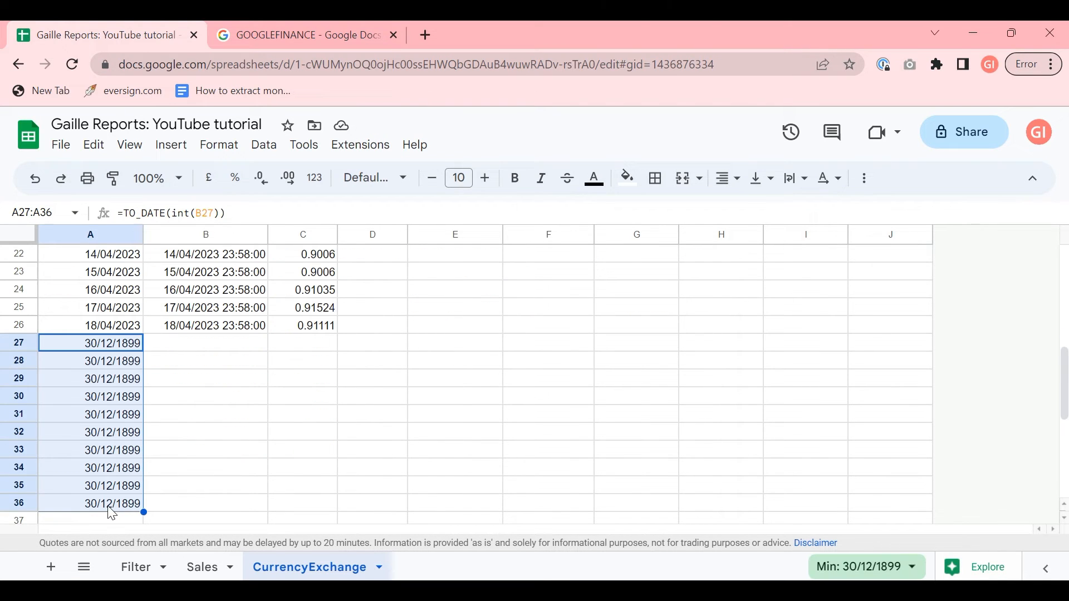
# - Clear the leftover 30/12/1899 dates, delete empty rows 28–37, and begin a test formula in E25
pyautogui.press('Delete')
pyautogui.scroll(2, 110, 467)
pyautogui.click(206, 380)
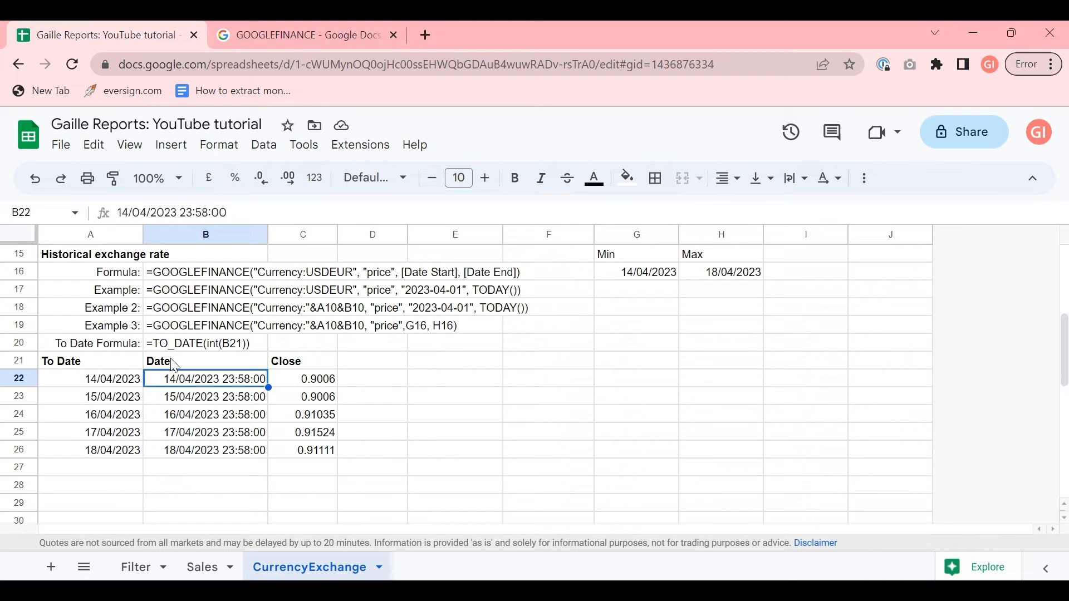
pyautogui.scroll(-10, 218, 409)
pyautogui.scroll(-2, 106, 491)
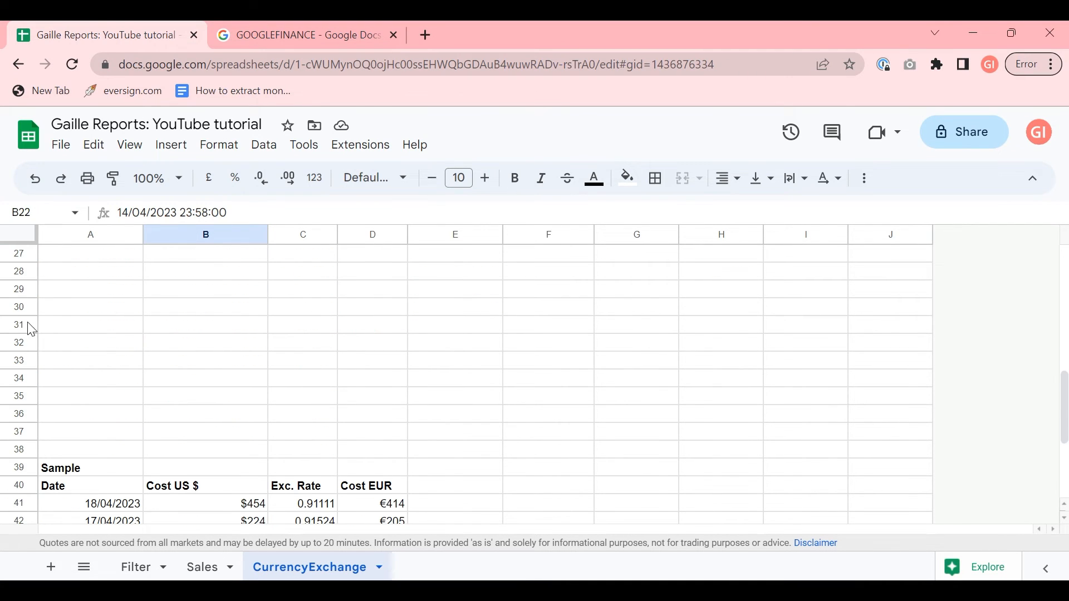
pyautogui.moveTo(19, 272); pyautogui.dragTo(23, 430)
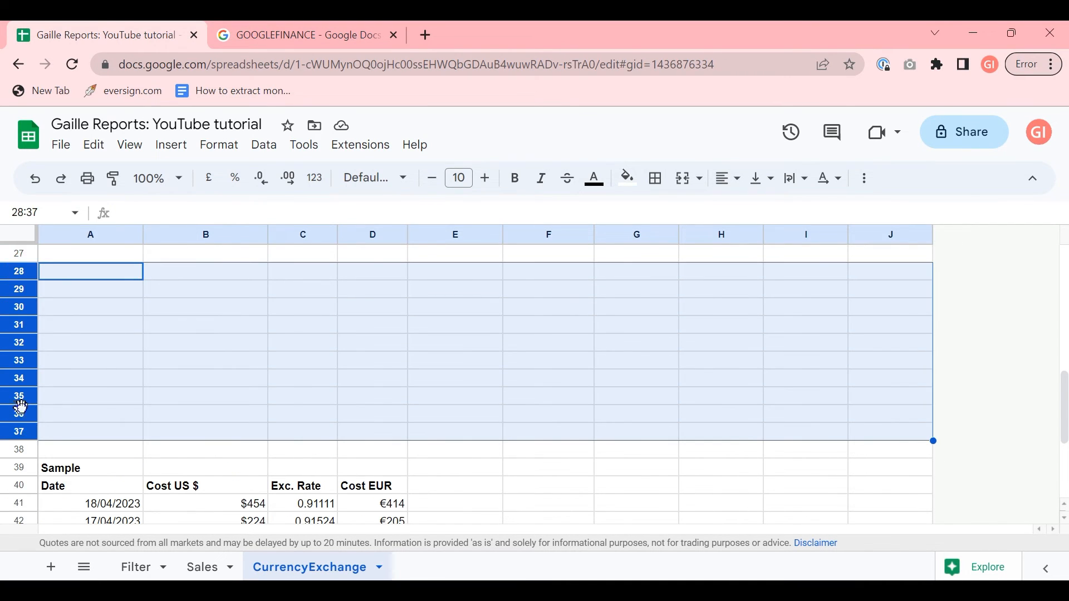
pyautogui.rightClick(23, 429)
pyautogui.click(126, 365)
pyautogui.moveTo(636, 361); pyautogui.dragTo(637, 379)
pyautogui.scroll(8, 560, 367)
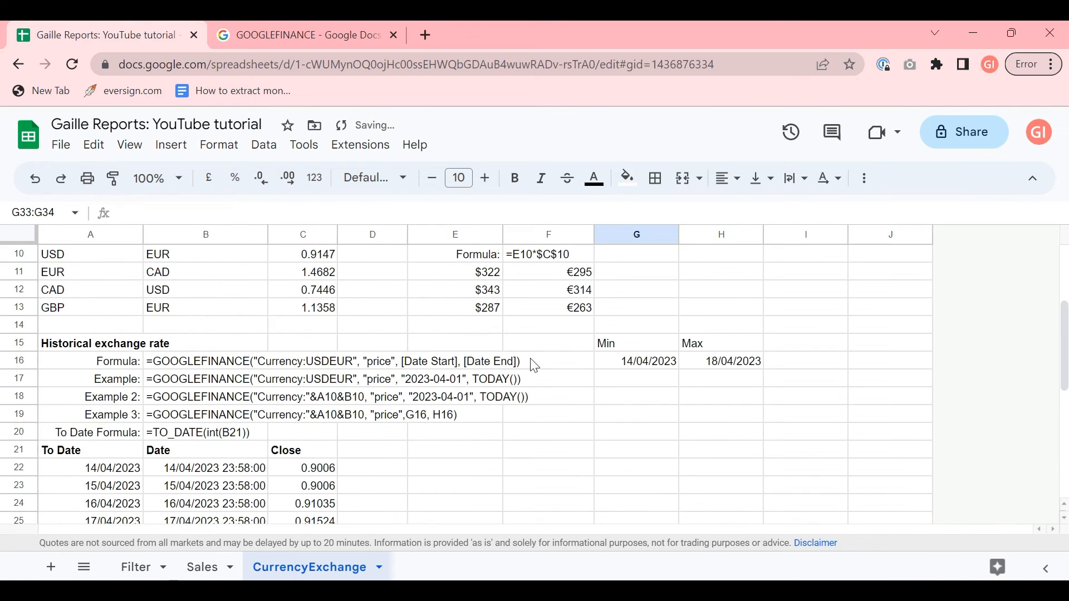
pyautogui.scroll(-3, 530, 360)
pyautogui.scroll(-2, 530, 360)
pyautogui.click(91, 468)
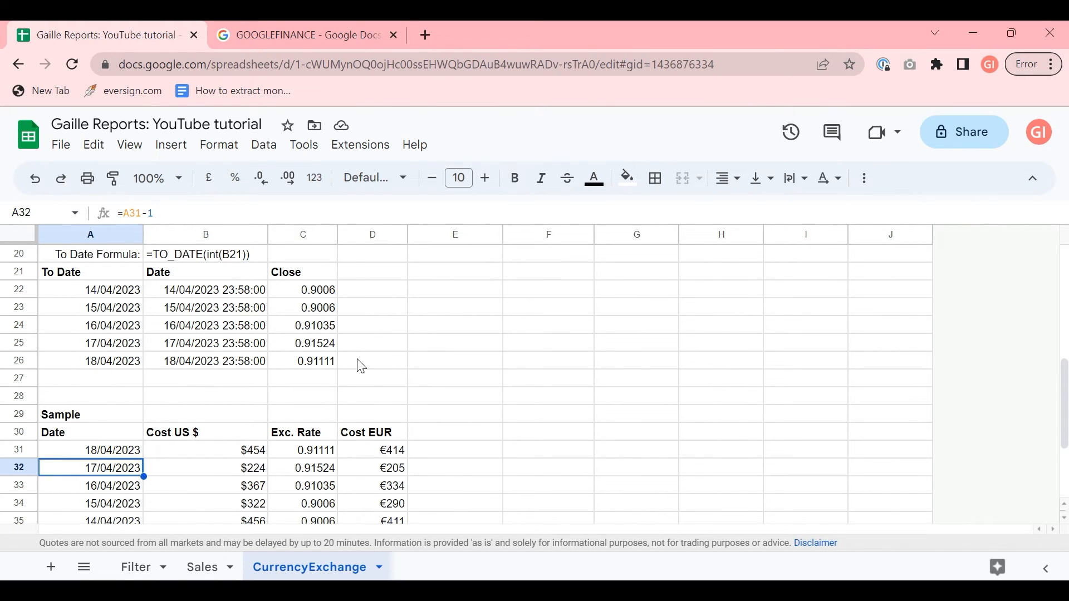
pyautogui.click(457, 344)
pyautogui.write('=')
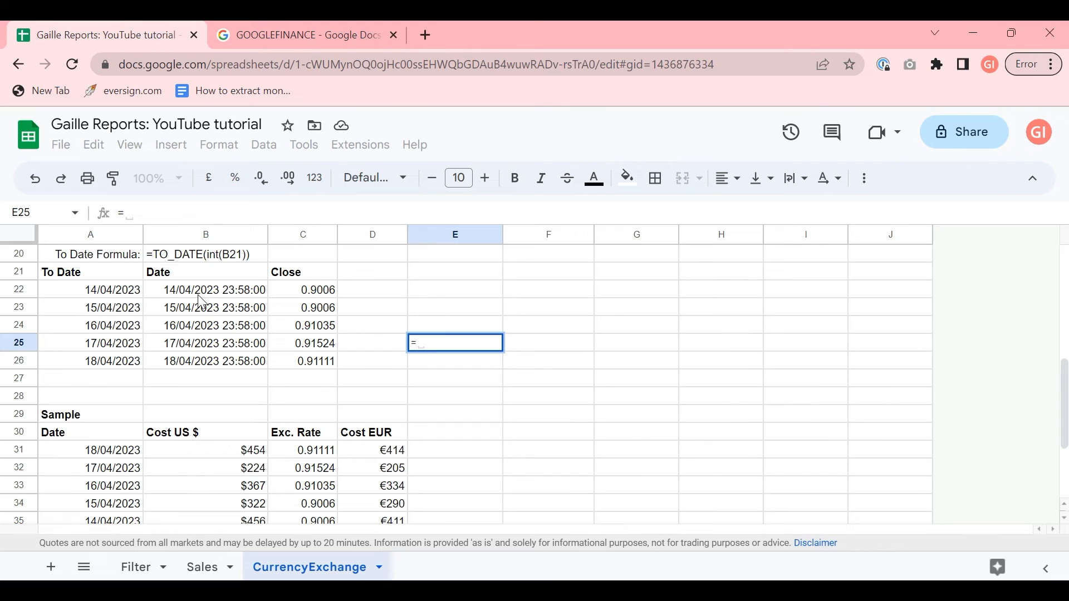
pyautogui.click(198, 295)
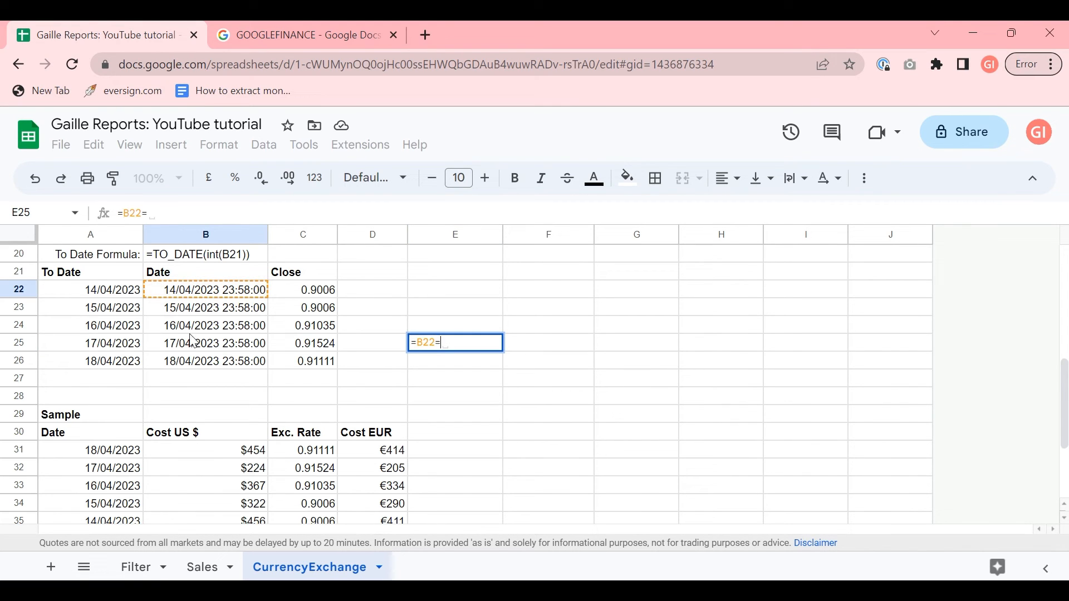
pyautogui.scroll(-1, 181, 393)
pyautogui.write('=')
pyautogui.click(92, 493)
pyautogui.press('Return')
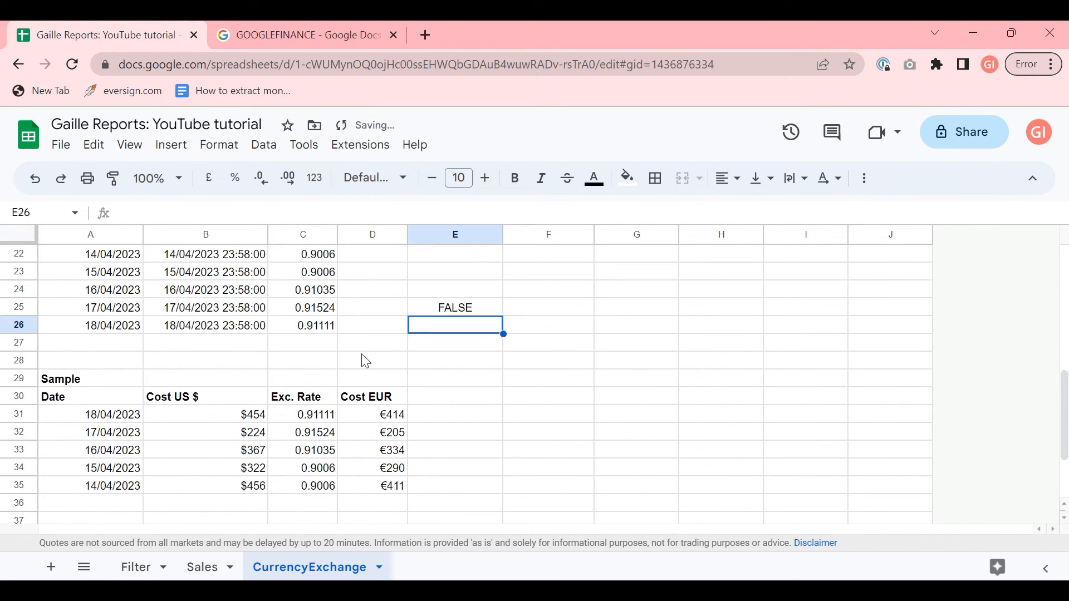
pyautogui.click(455, 307)
pyautogui.write('=')
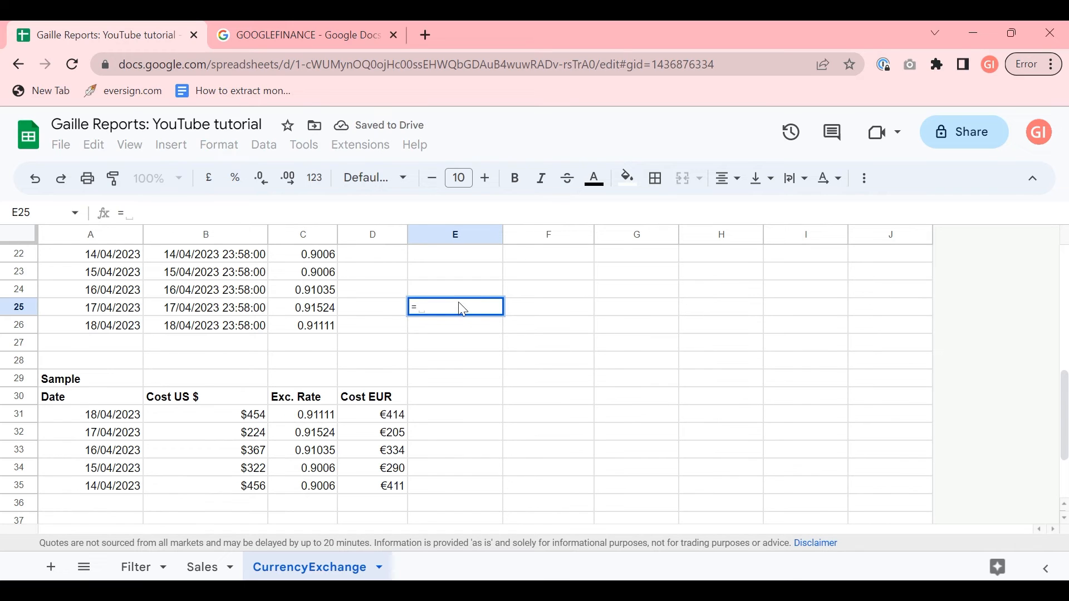
pyautogui.press('Escape')
pyautogui.press('Delete')
pyautogui.scroll(7, 198, 343)
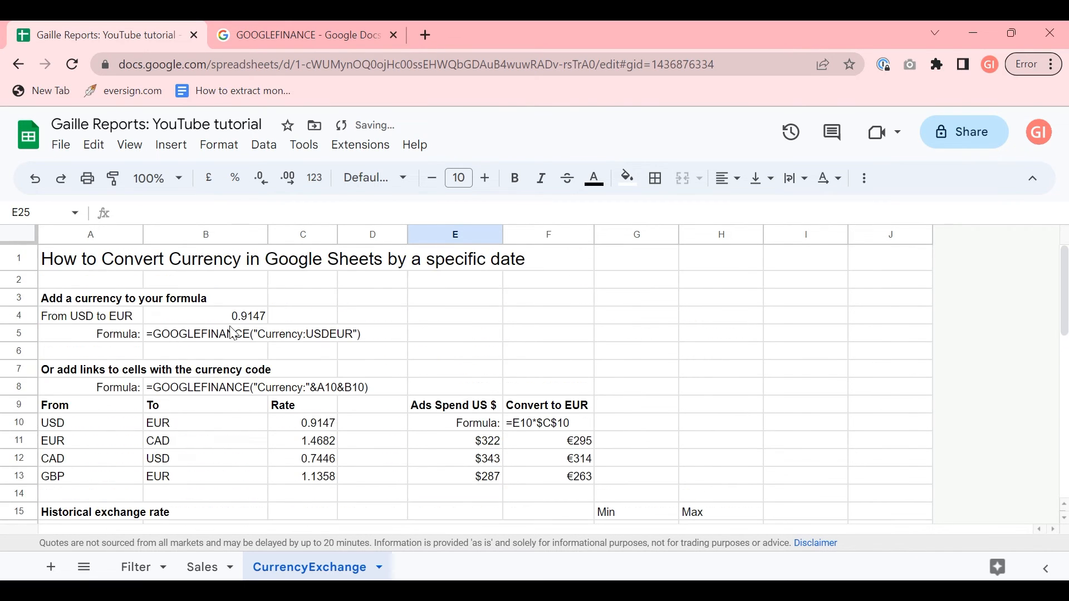
pyautogui.scroll(-3, 86, 409)
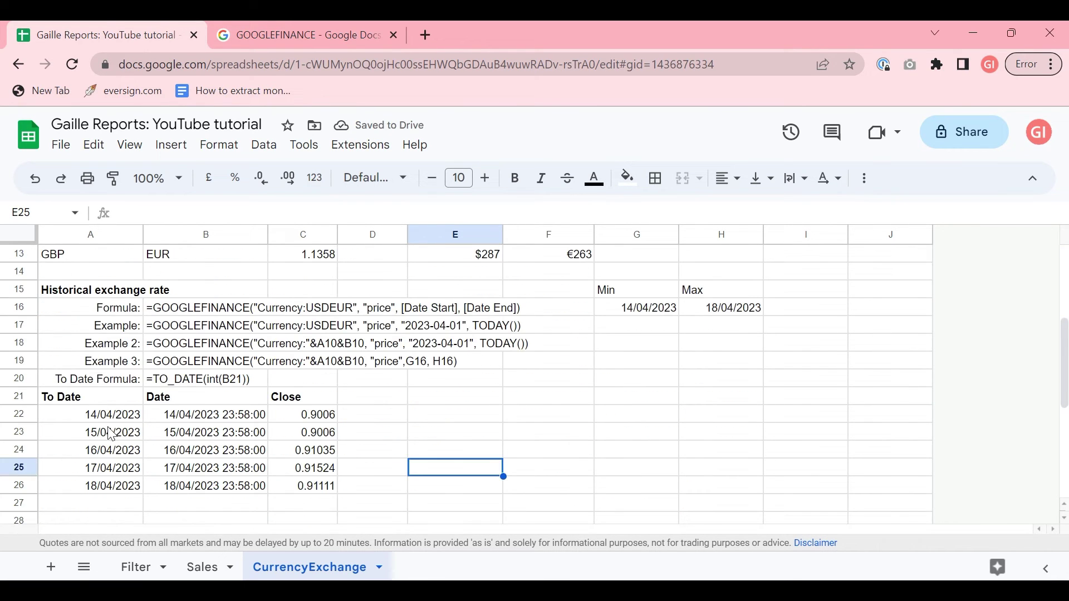
pyautogui.click(175, 380)
pyautogui.click(104, 416)
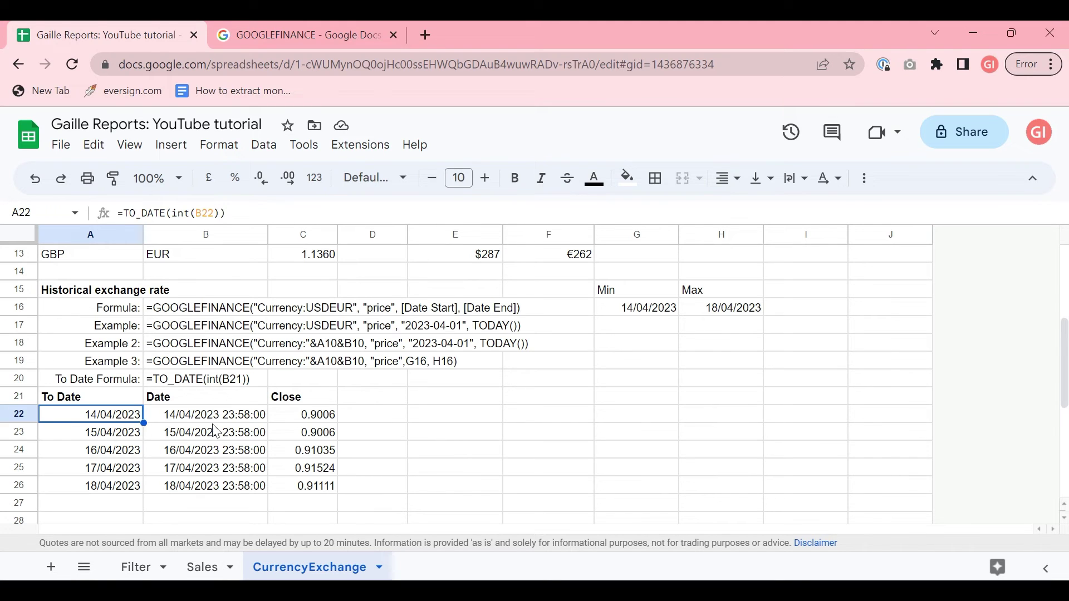
# - Inspect A22's INT formula, the Close rates C22:C26, and the Sample dates and US costs
pyautogui.doubleClick(176, 213)
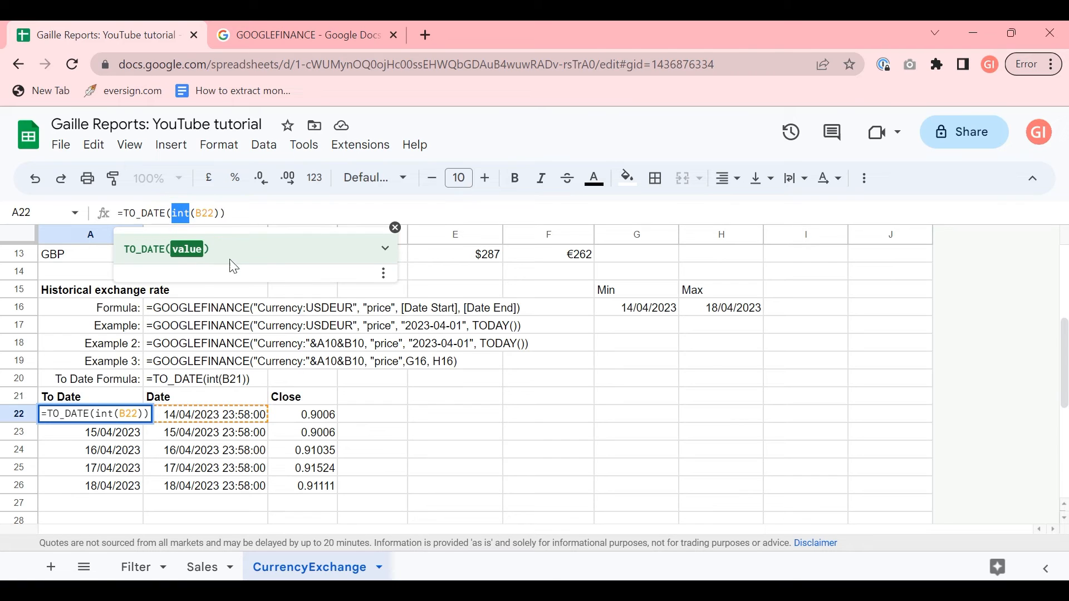
pyautogui.press('Escape')
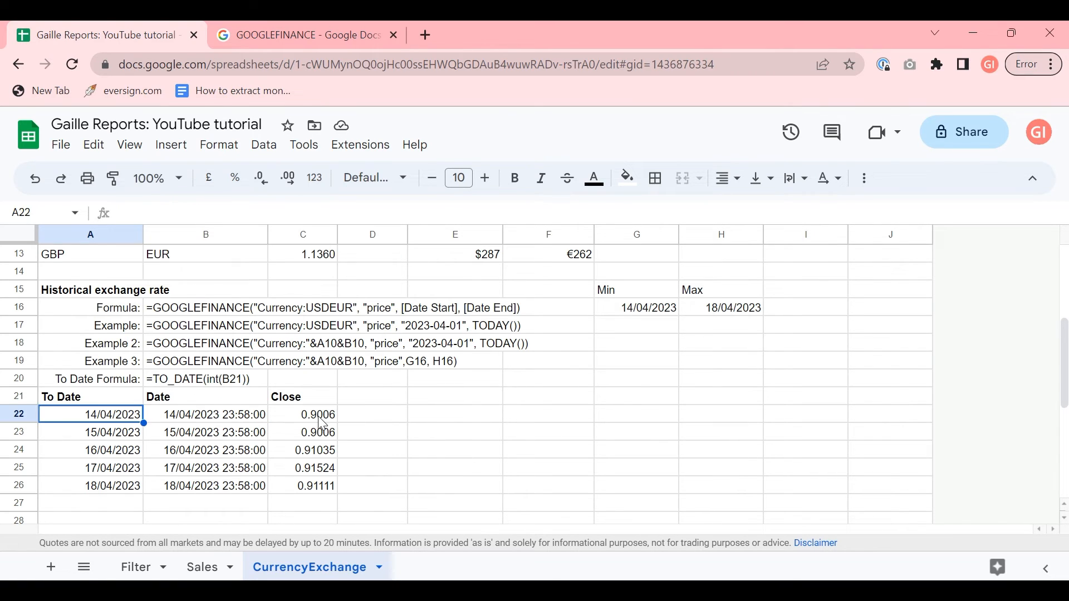
pyautogui.scroll(-1, 134, 426)
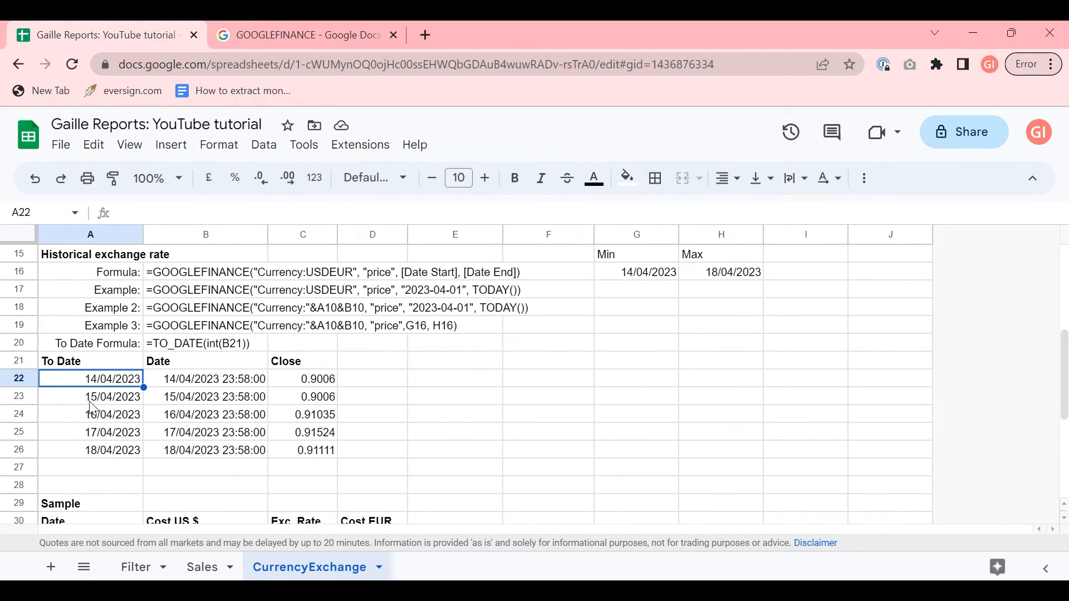
pyautogui.scroll(-1, 101, 405)
pyautogui.scroll(-1, 105, 404)
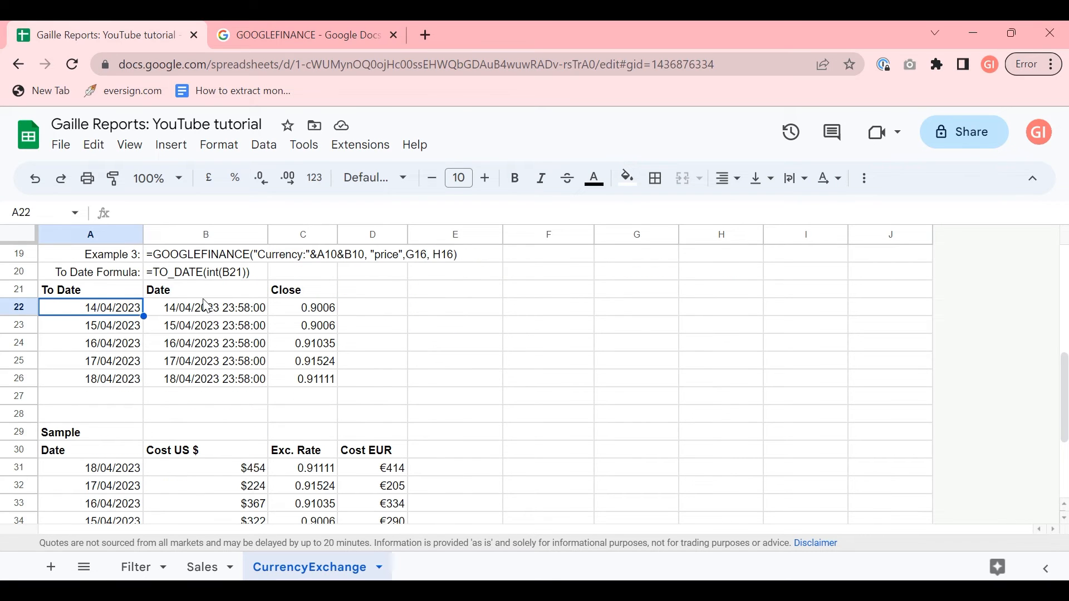
pyautogui.scroll(1, 200, 317)
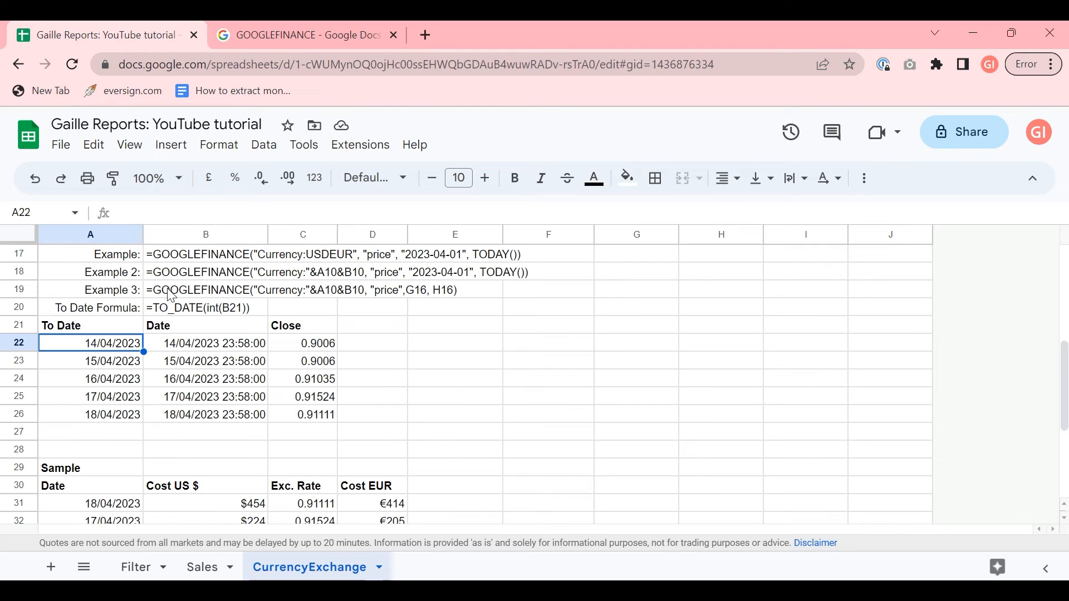
pyautogui.moveTo(317, 343); pyautogui.dragTo(316, 414)
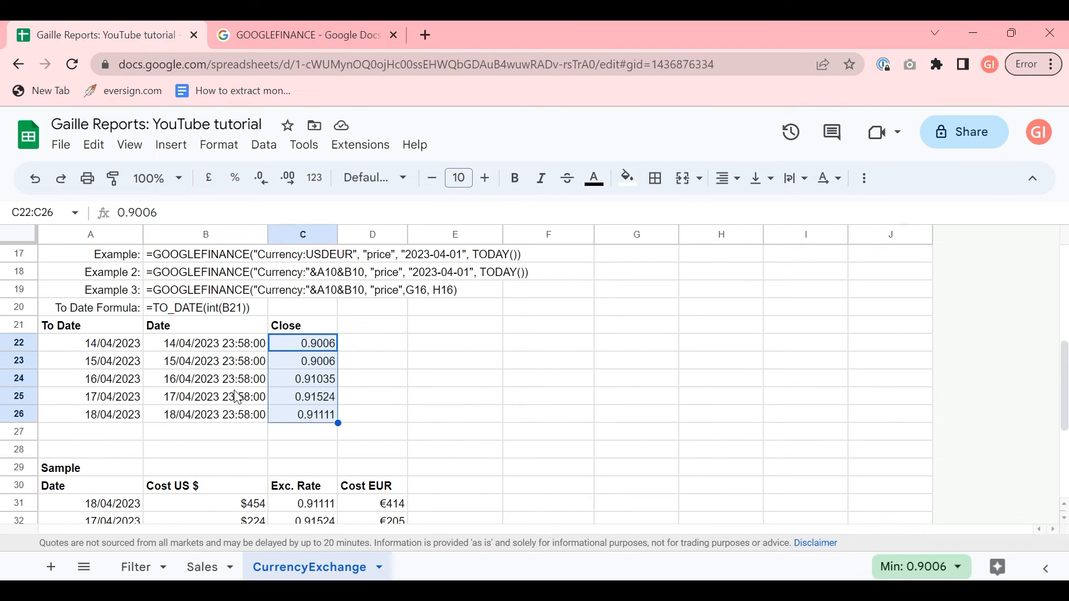
pyautogui.scroll(-1, 236, 393)
pyautogui.scroll(-2, 225, 388)
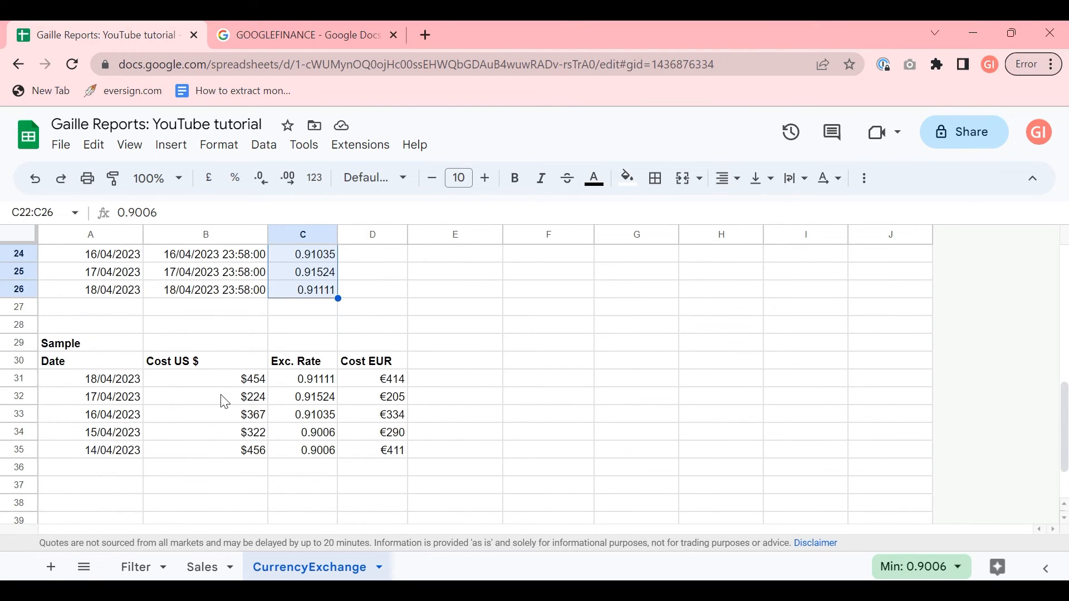
pyautogui.moveTo(90, 361); pyautogui.dragTo(192, 451)
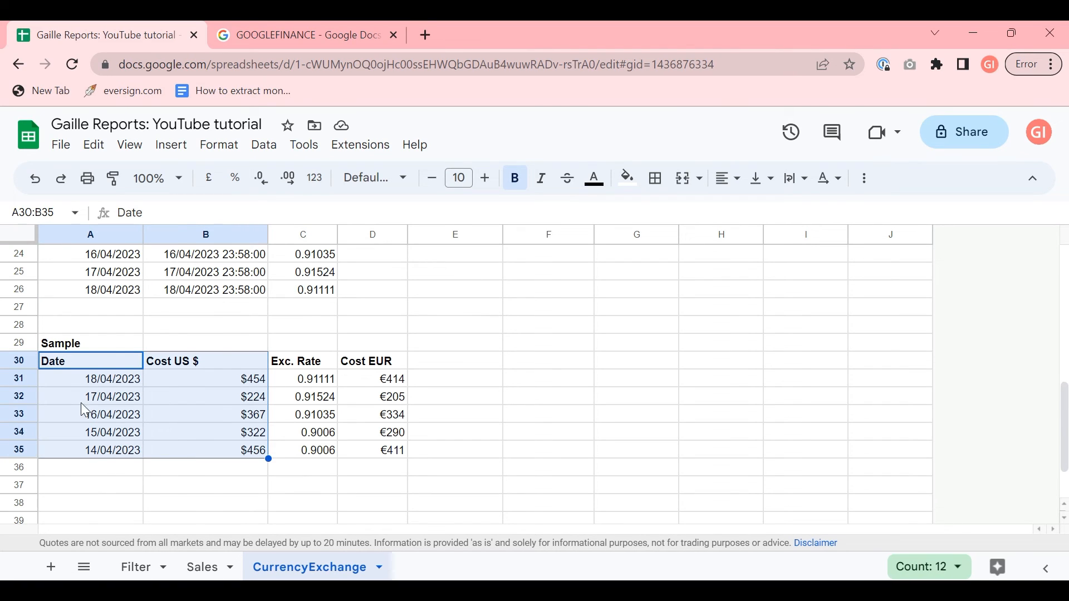
pyautogui.click(221, 396)
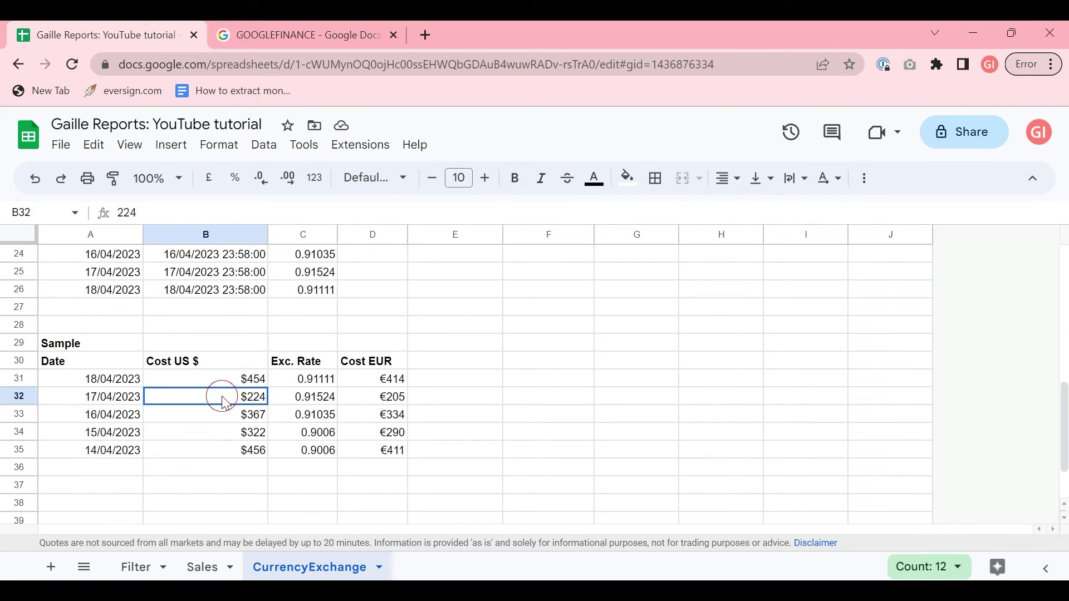
pyautogui.click(315, 380)
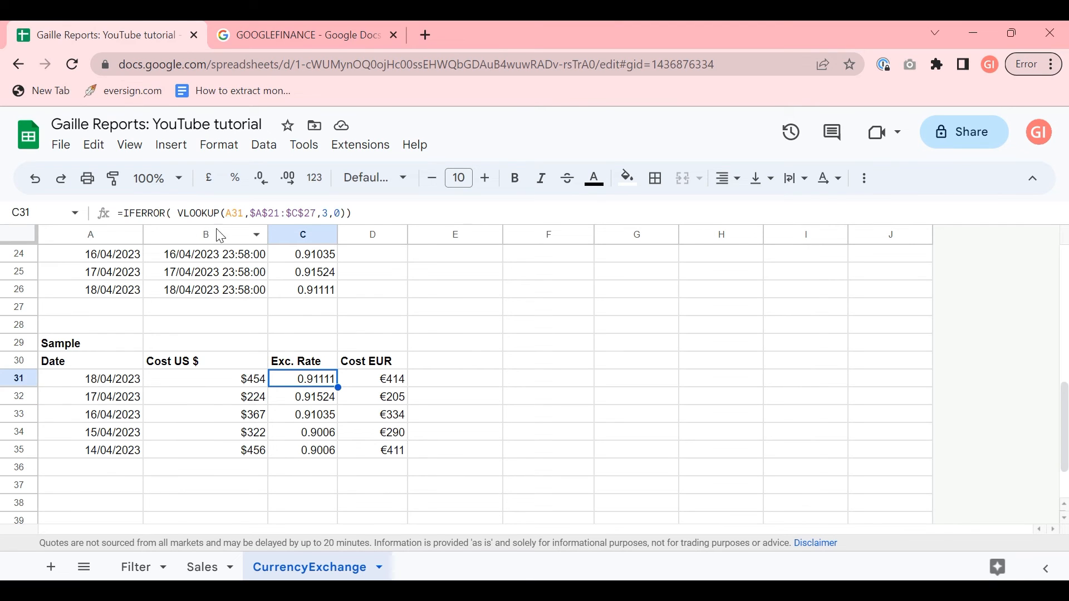
pyautogui.scroll(1, 198, 271)
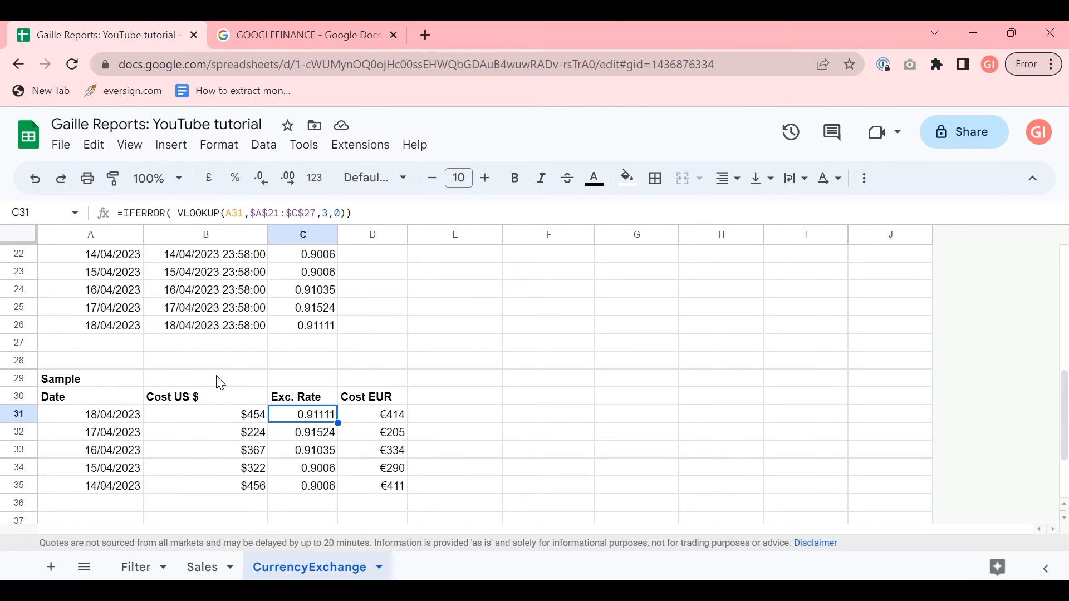
pyautogui.scroll(1, 209, 351)
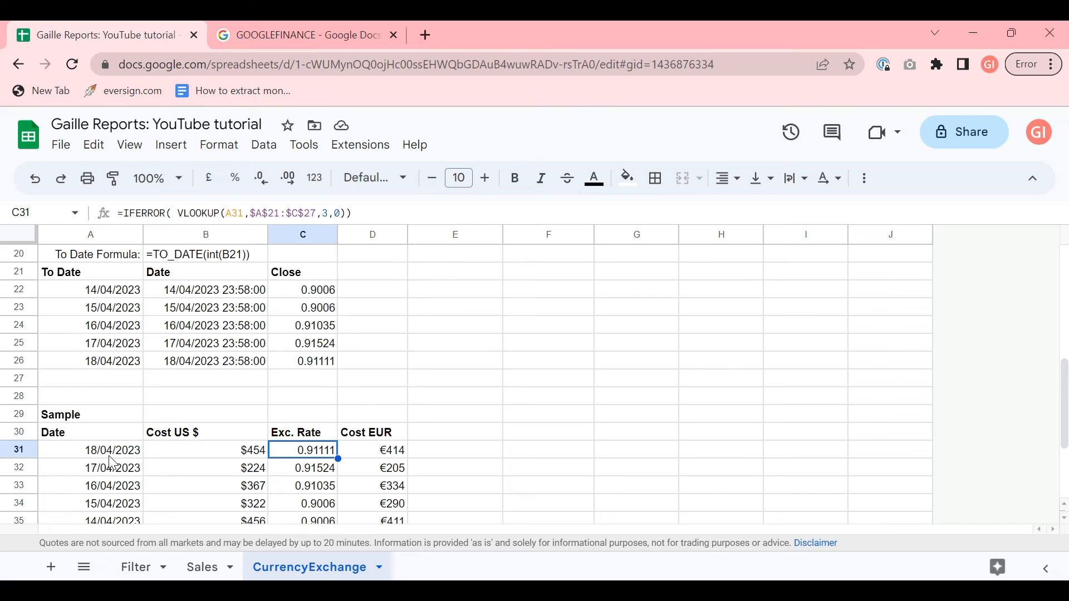
pyautogui.write('=VLOOKUP(')
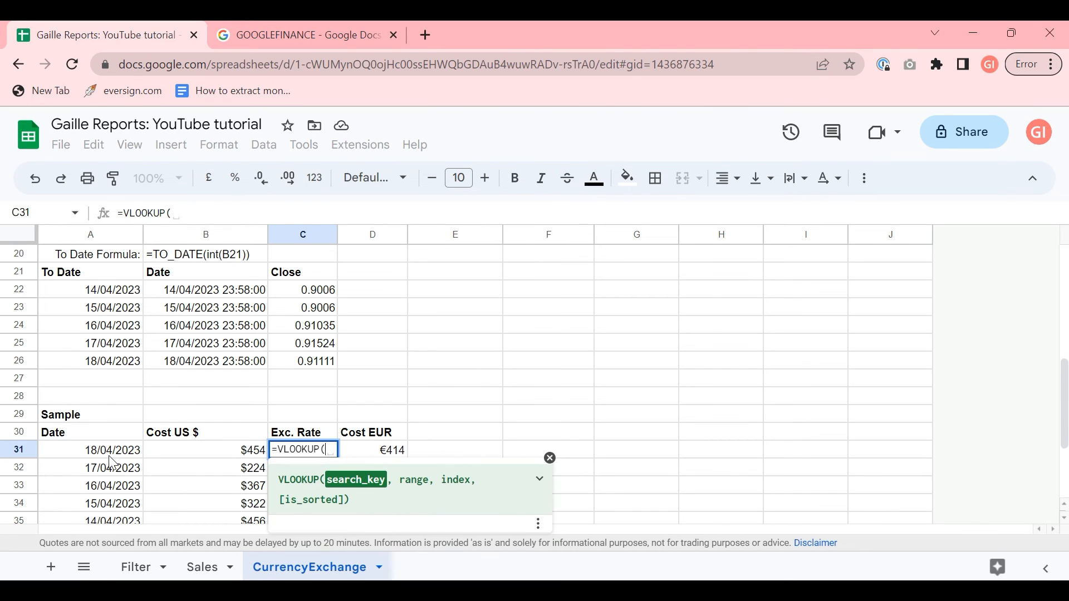
# - Enter =VLOOKUP(A31,A21:C26,3,0) in C31 to look up the first sample's rate
pyautogui.click(109, 455)
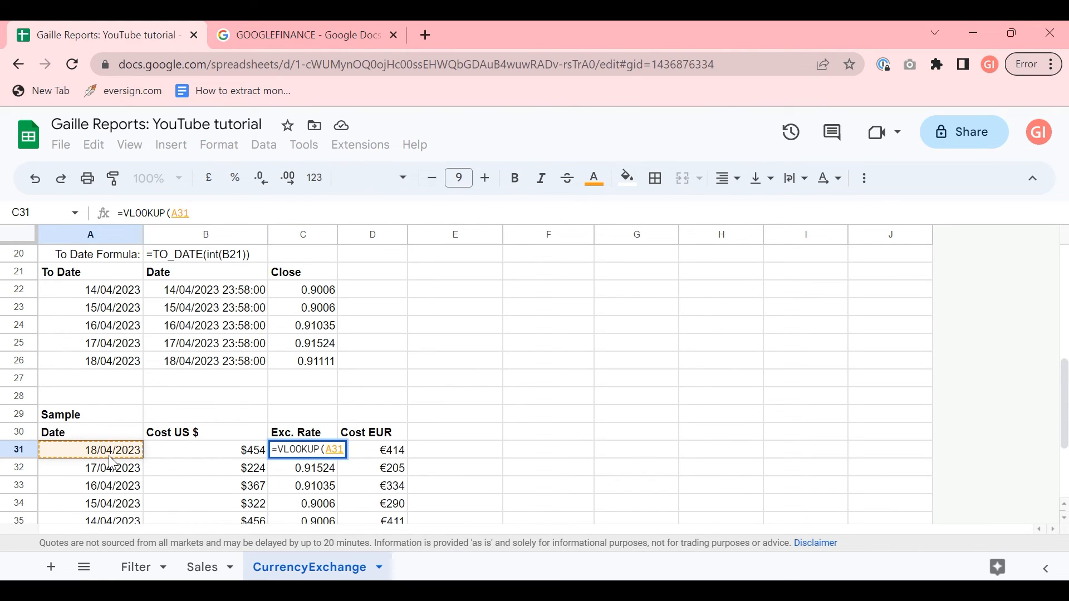
pyautogui.write(',')
pyautogui.moveTo(71, 272); pyautogui.dragTo(299, 366)
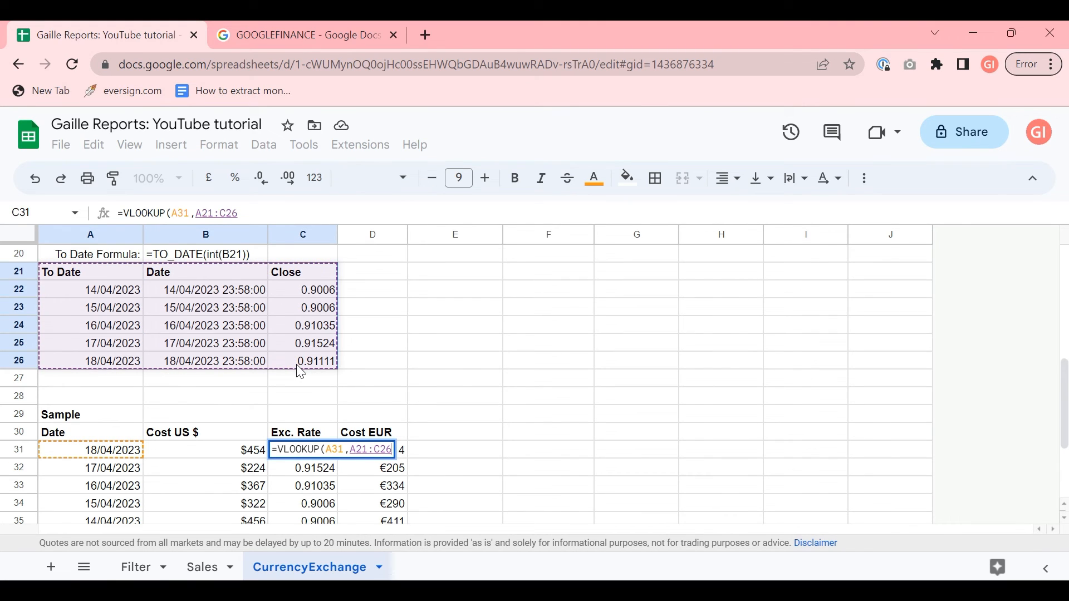
pyautogui.write(', 3')
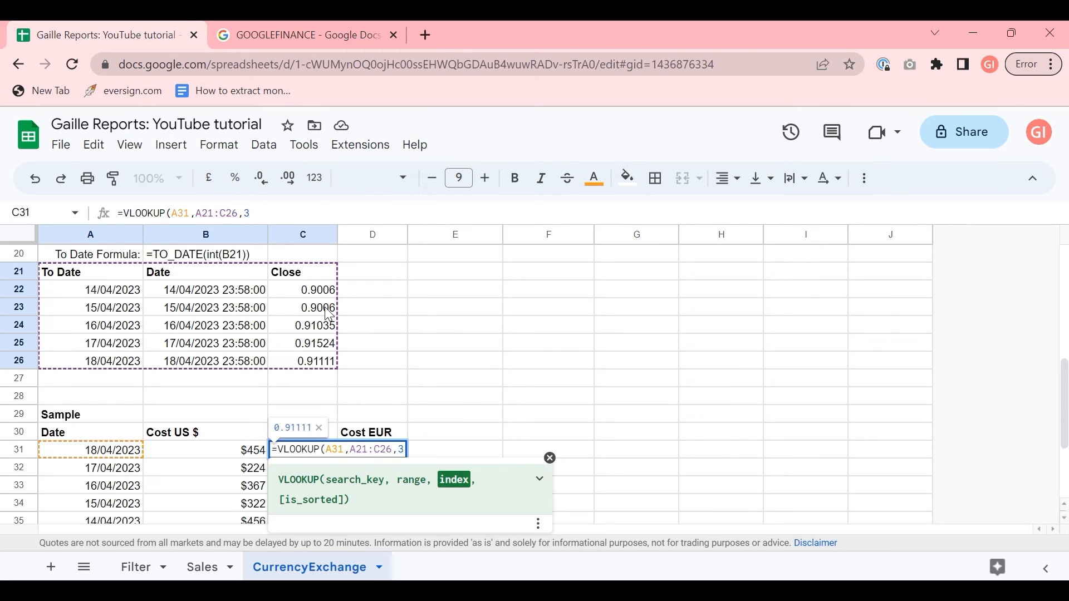
pyautogui.write(',0')
pyautogui.press('Return')
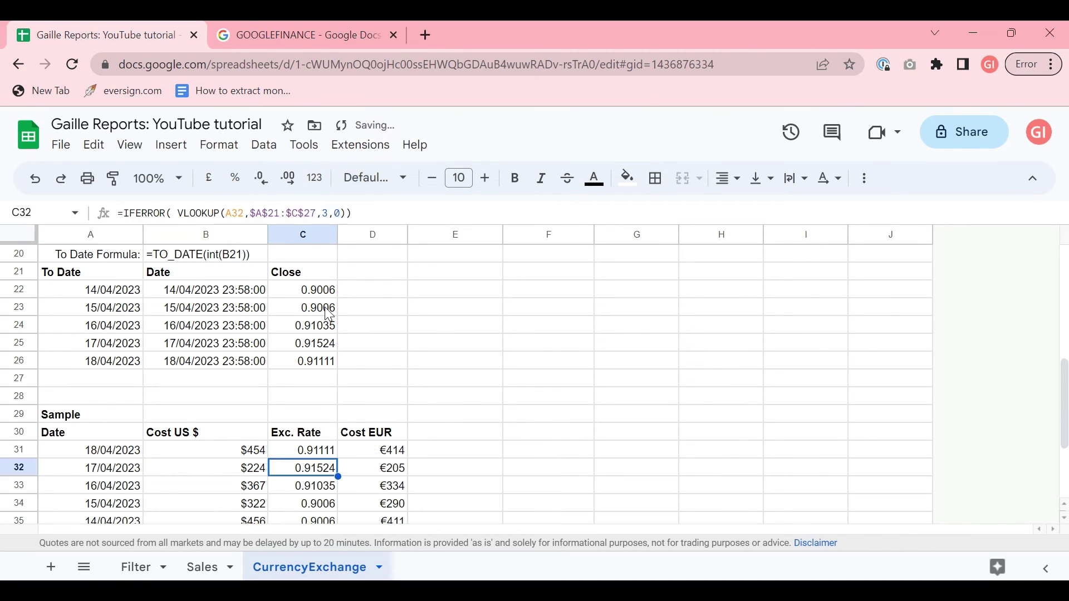
pyautogui.press('Up')
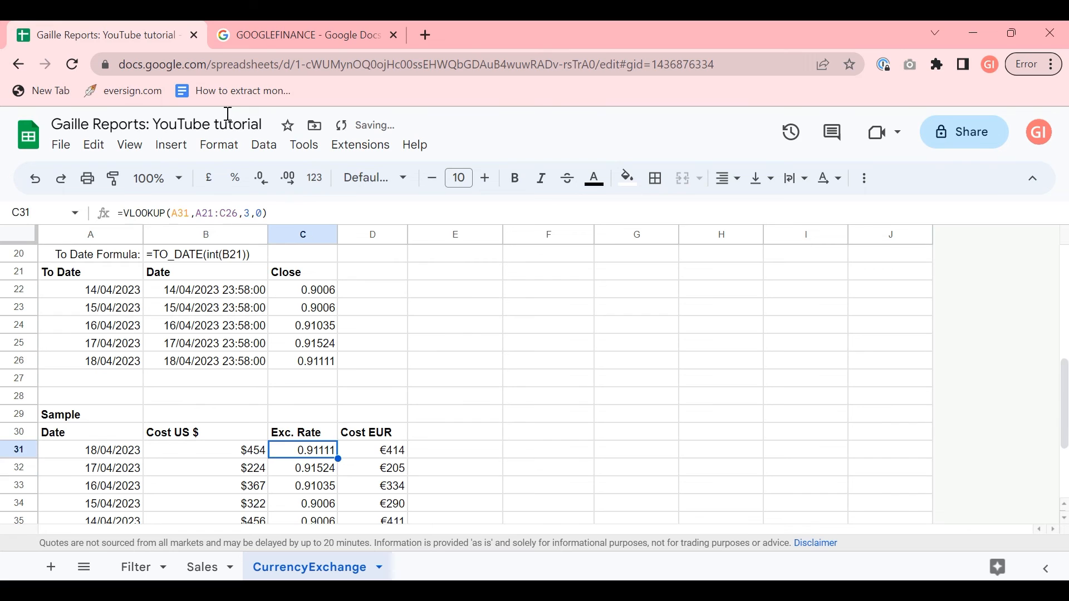
# - Wrap C31's lookup as =IFERROR(VLOOKUP(A31,A21:C26,3,0),1), still returning 0.91111 and €414
pyautogui.click(126, 209)
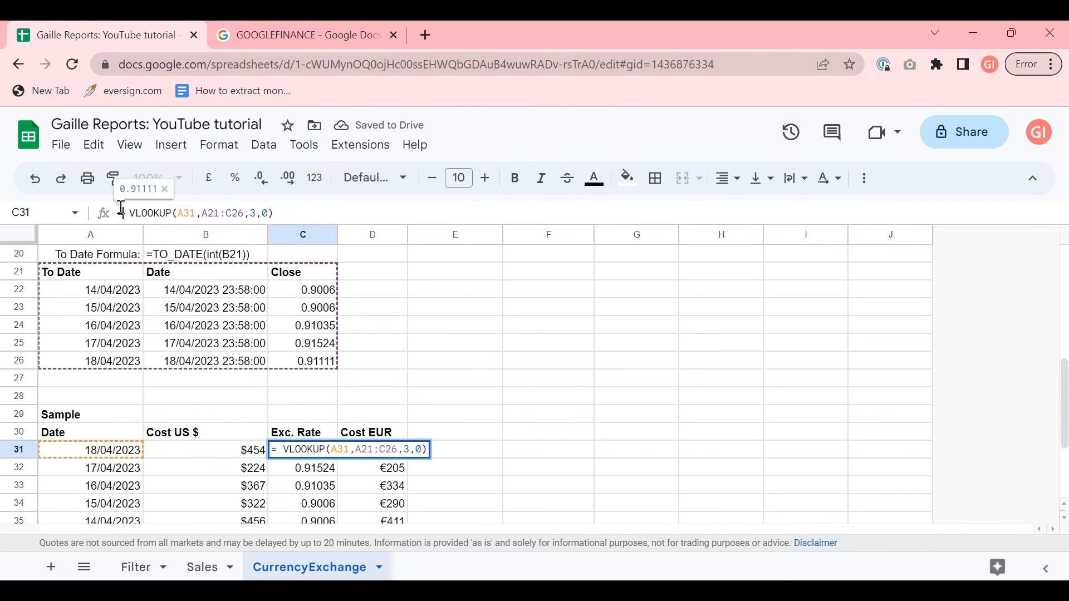
pyautogui.write('err')
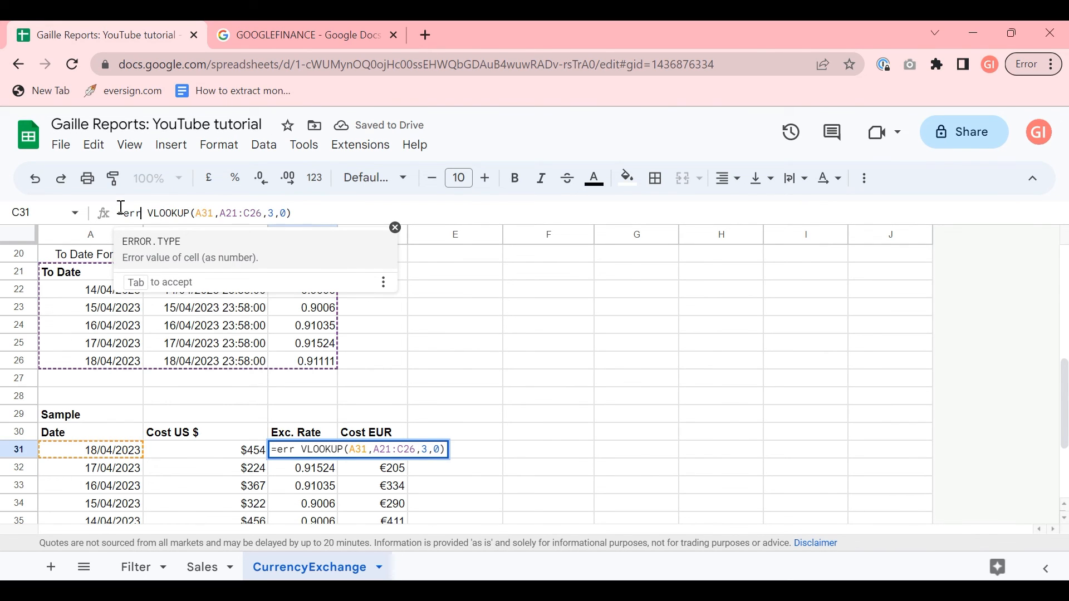
pyautogui.press('BackSpace')
pyautogui.press('BackSpace')
pyautogui.press('BackSpace')
pyautogui.write('if')
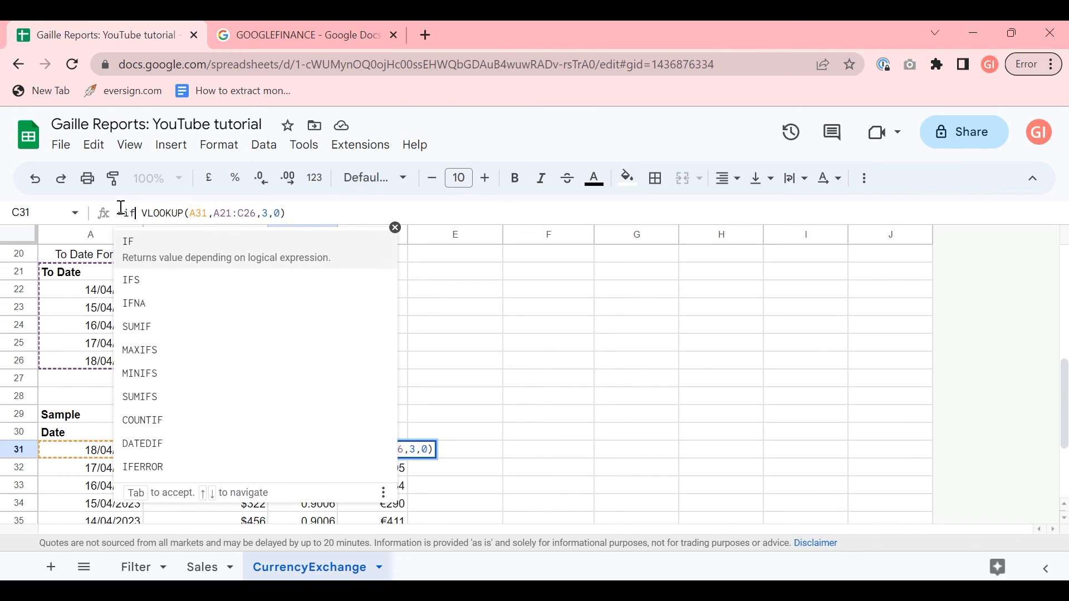
pyautogui.write('error(')
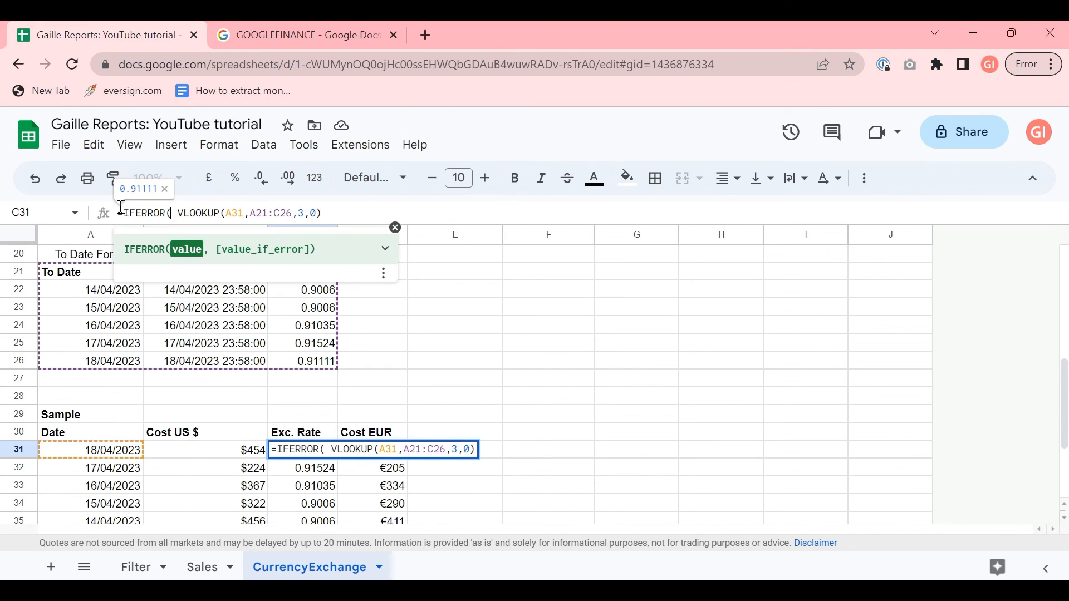
pyautogui.write(',1)')
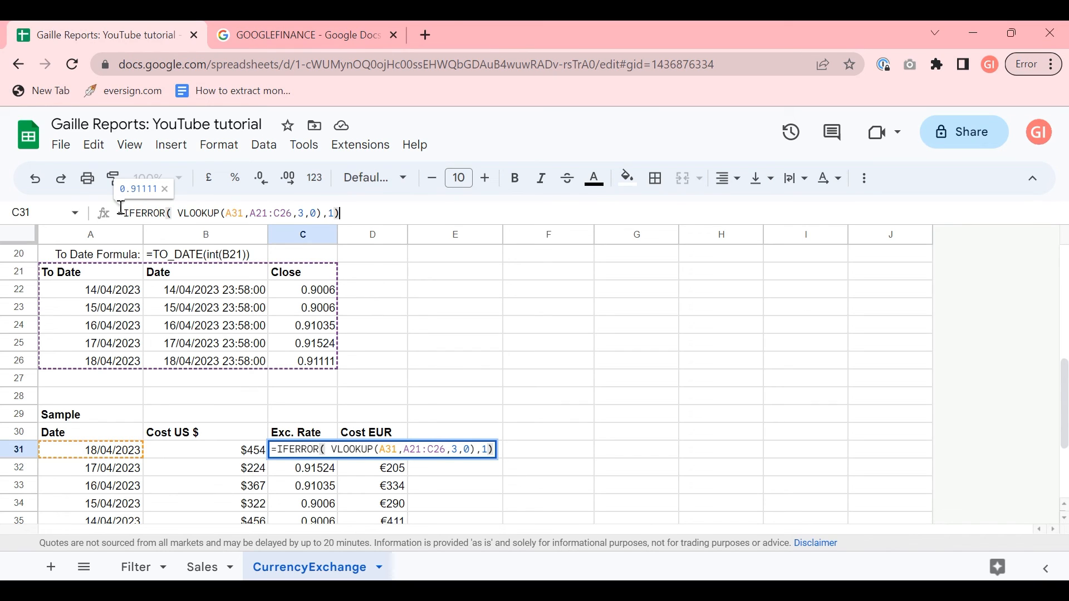
pyautogui.press('Return')
pyautogui.press('Up')
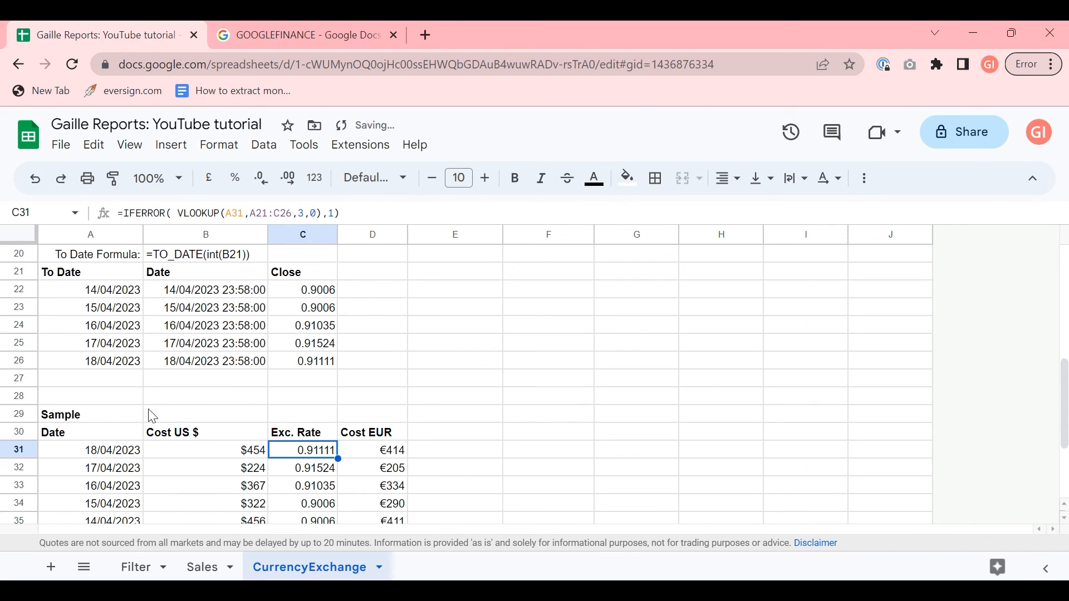
pyautogui.click(375, 455)
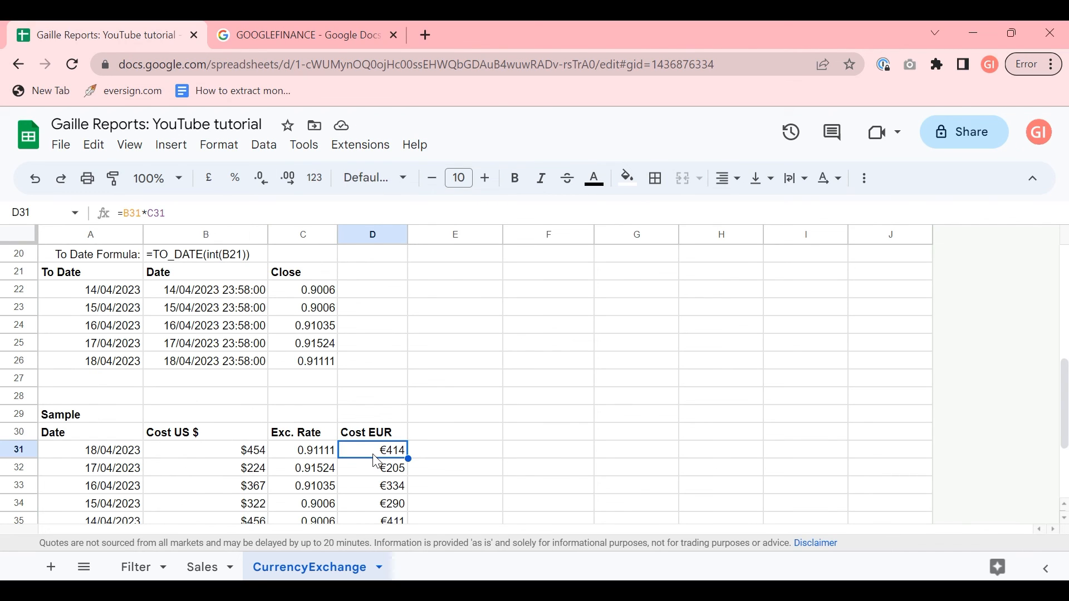
pyautogui.press('Left')
pyautogui.press('Left')
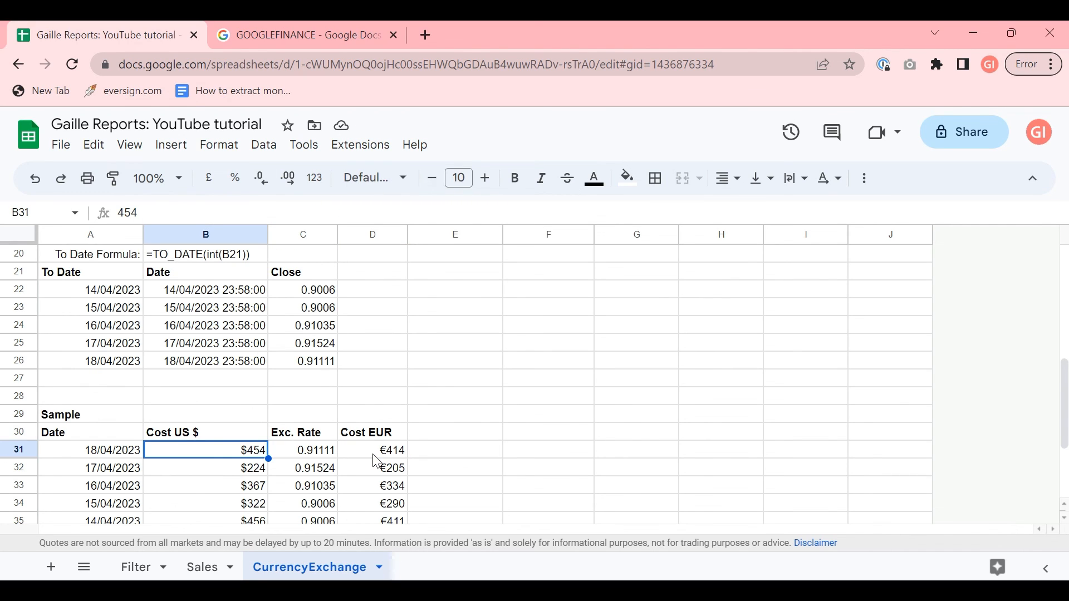
pyautogui.press('Right')
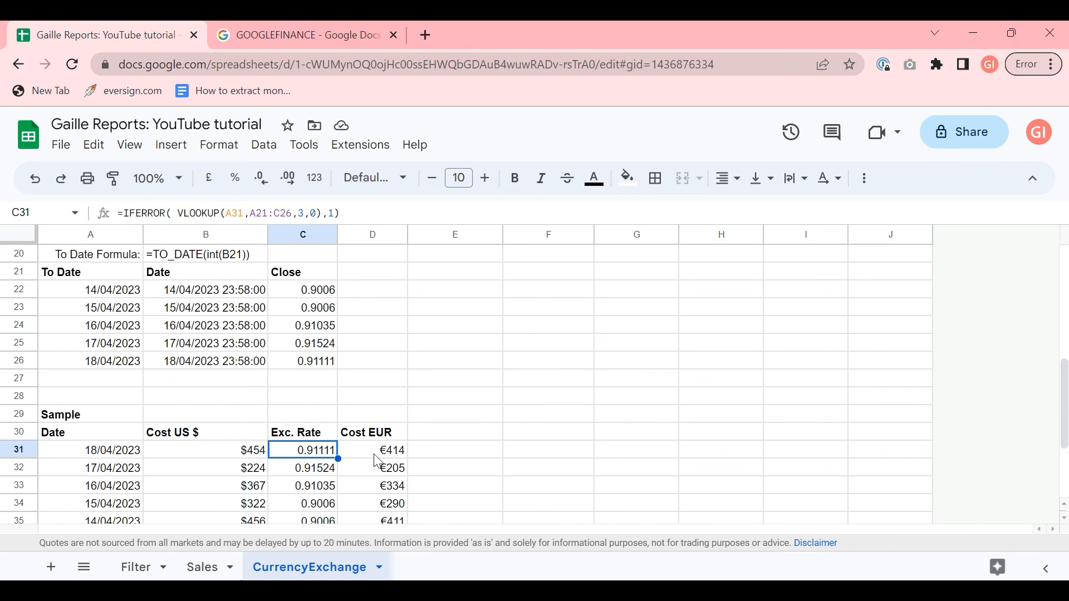
pyautogui.scroll(-1, 415, 435)
pyautogui.scroll(-1, 416, 434)
pyautogui.scroll(-1, 416, 434)
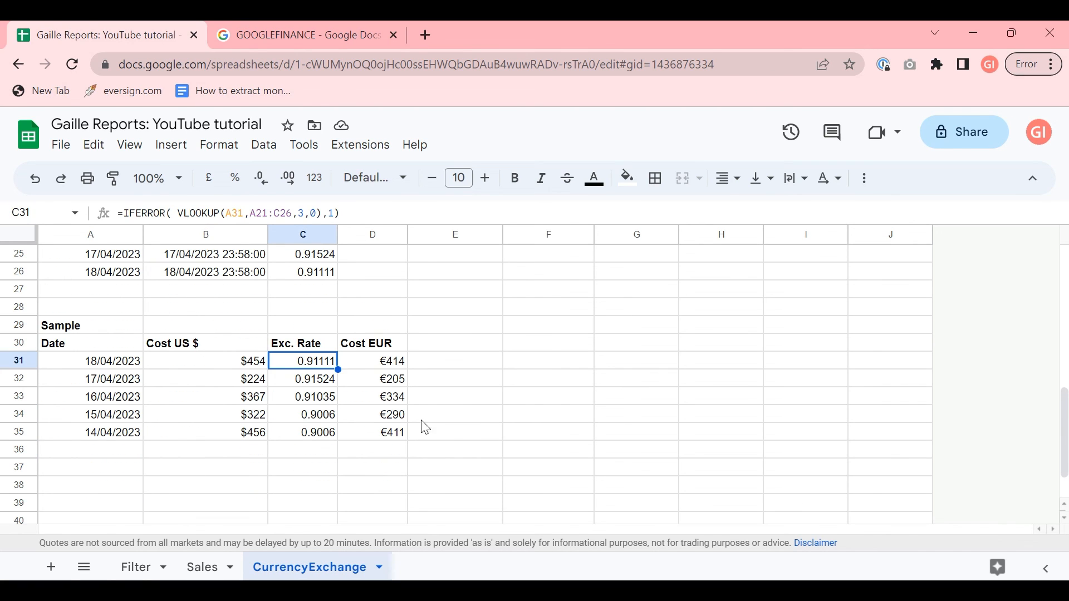
pyautogui.moveTo(391, 361); pyautogui.dragTo(391, 433)
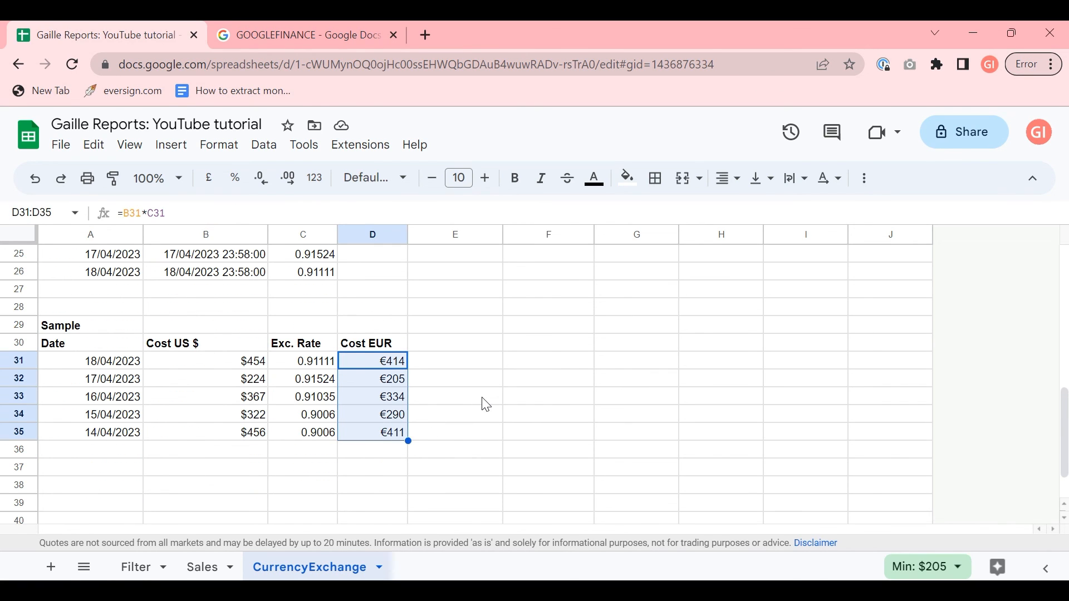
pyautogui.scroll(3, 485, 404)
pyautogui.scroll(2, 486, 405)
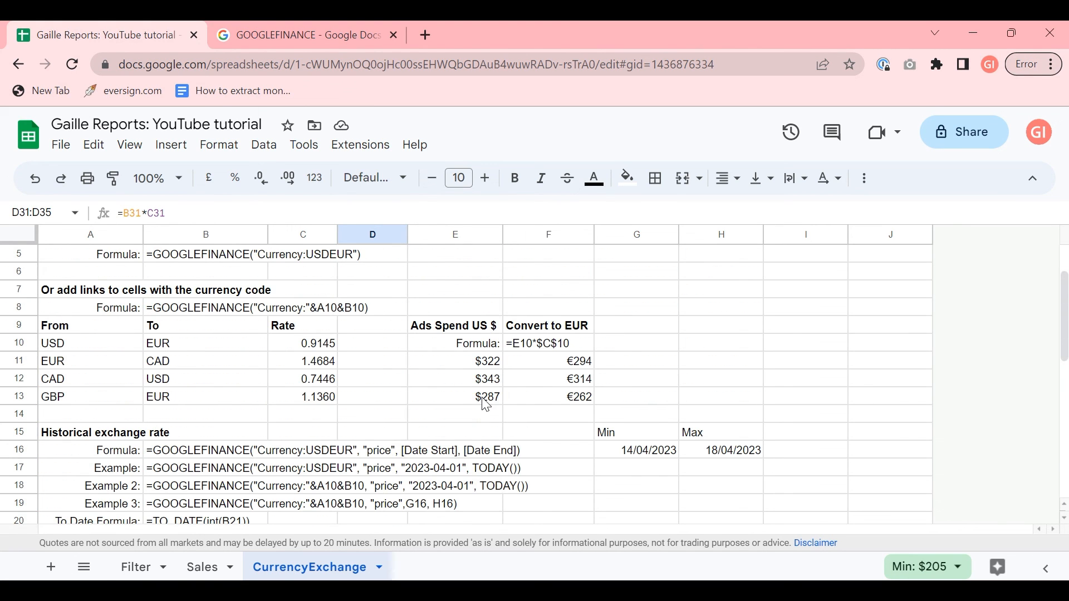
pyautogui.scroll(-1, 486, 404)
# - Rename G15 and H15 to 'Min Date' and 'Max Date' and make both headers bold
pyautogui.click(658, 397)
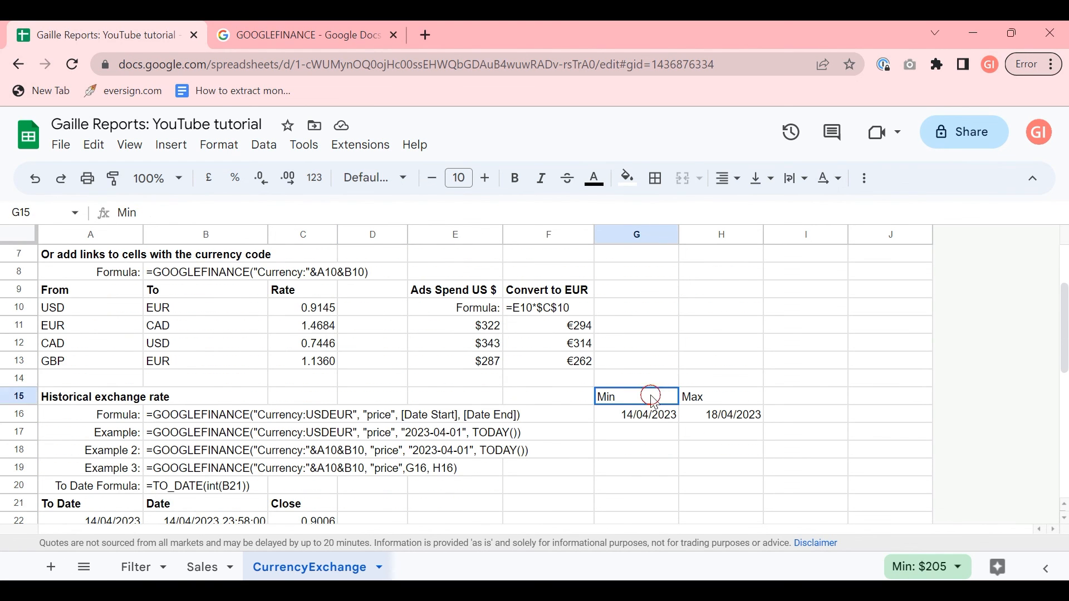
pyautogui.doubleClick(646, 395)
pyautogui.write('Dae')
pyautogui.press('Return')
pyautogui.click(648, 400)
pyautogui.doubleClick(647, 400)
pyautogui.press('BackSpace')
pyautogui.write('te')
pyautogui.press('Tab')
pyautogui.press('Return')
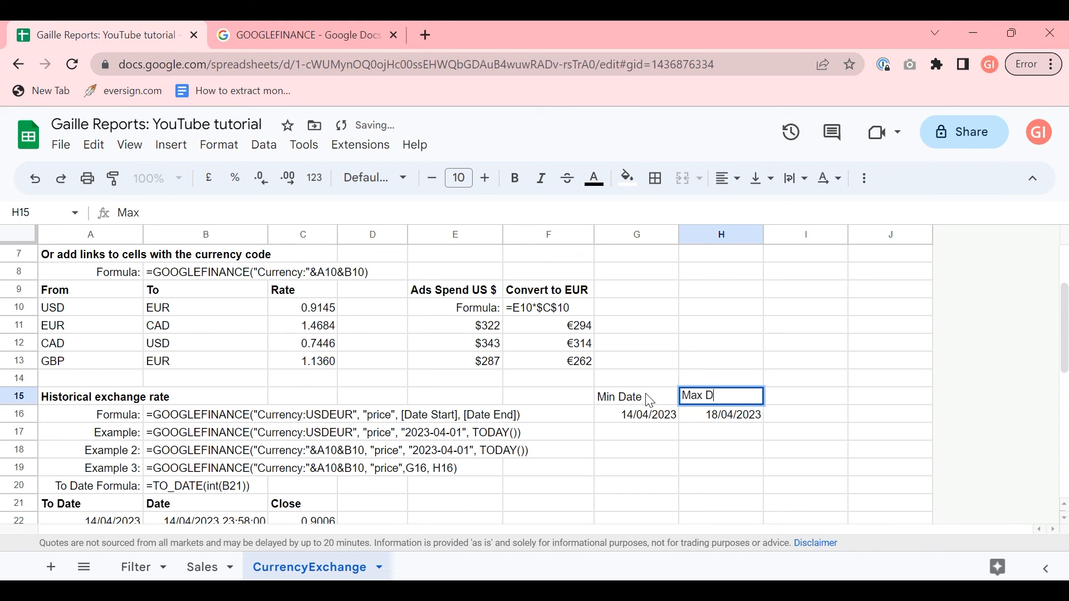
pyautogui.write('ate')
pyautogui.press('Return')
pyautogui.press('Up')
pyautogui.hotkey('shift', 'Left')
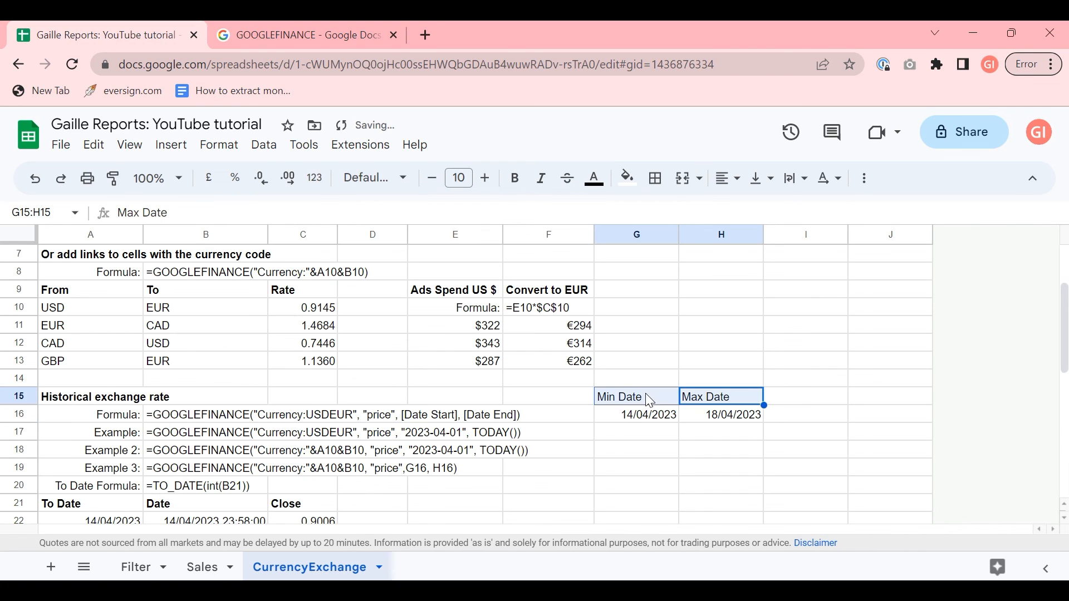
pyautogui.hotkey('ctrl', 'b')
pyautogui.press('Down')
pyautogui.scroll(-1, 705, 445)
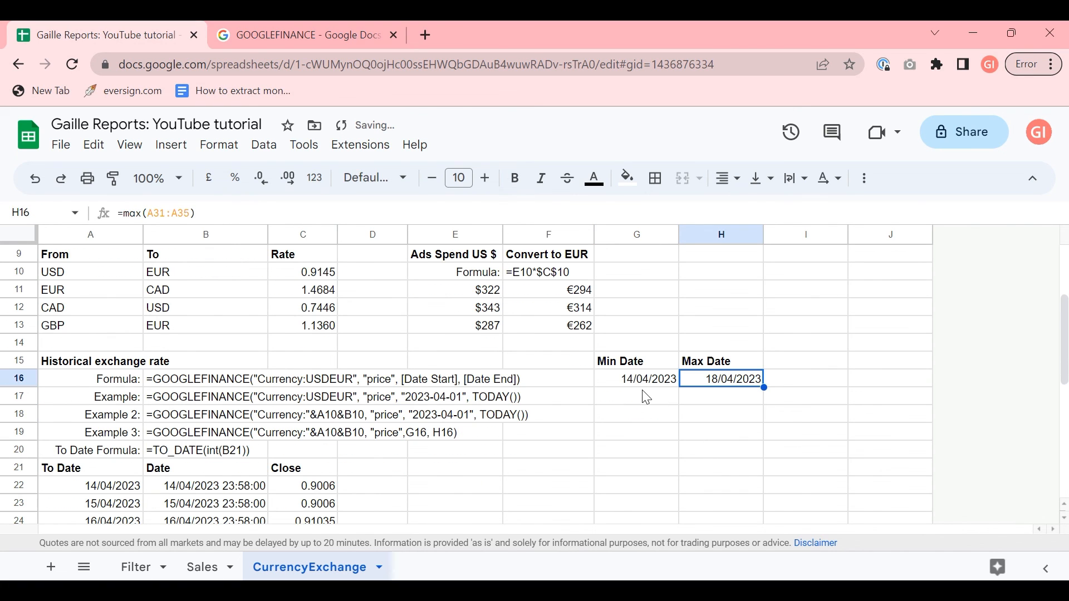
# - Copy the Min/Max Date block G15:H16 beside the To Date historical rate table
pyautogui.moveTo(618, 365); pyautogui.dragTo(718, 379)
pyautogui.hotkey('ctrl', 'c')
pyautogui.click(470, 469)
pyautogui.hotkey('ctrl', 'v')
pyautogui.click(721, 468)
pyautogui.scroll(-5, 599, 445)
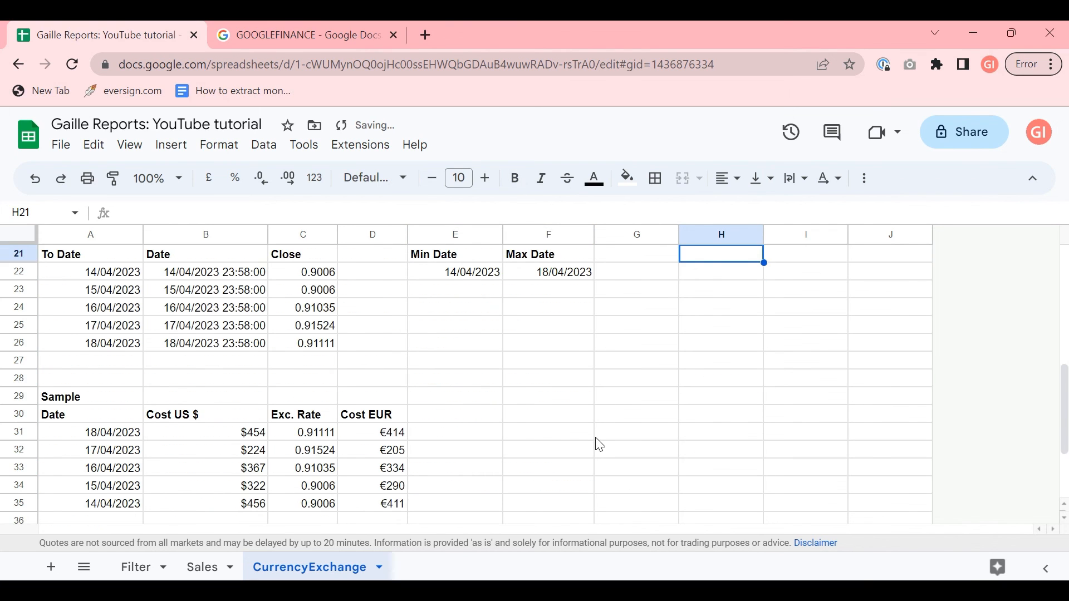
pyautogui.scroll(2, 599, 445)
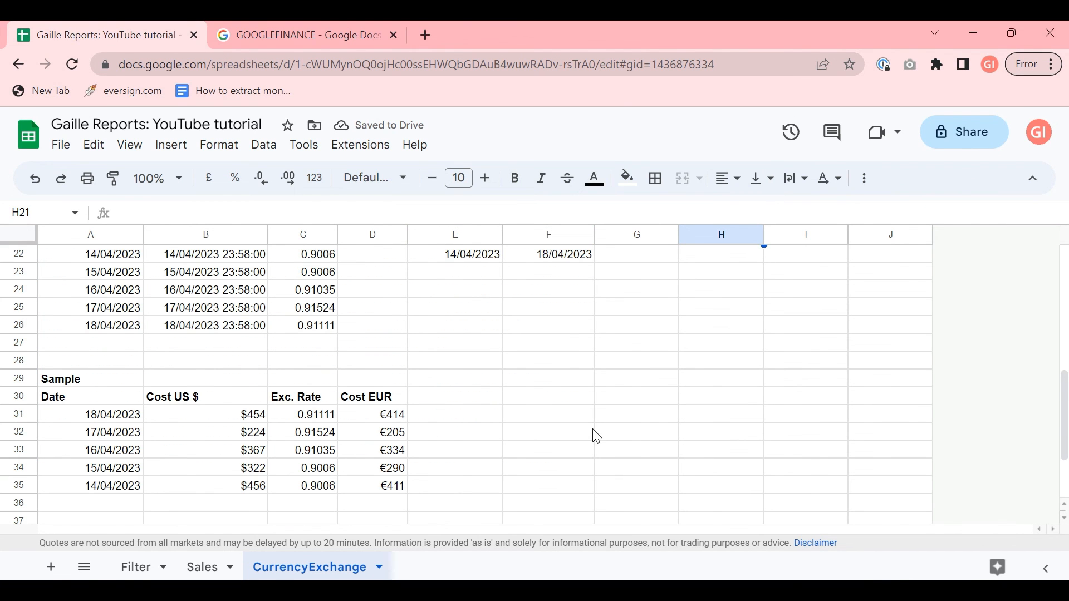